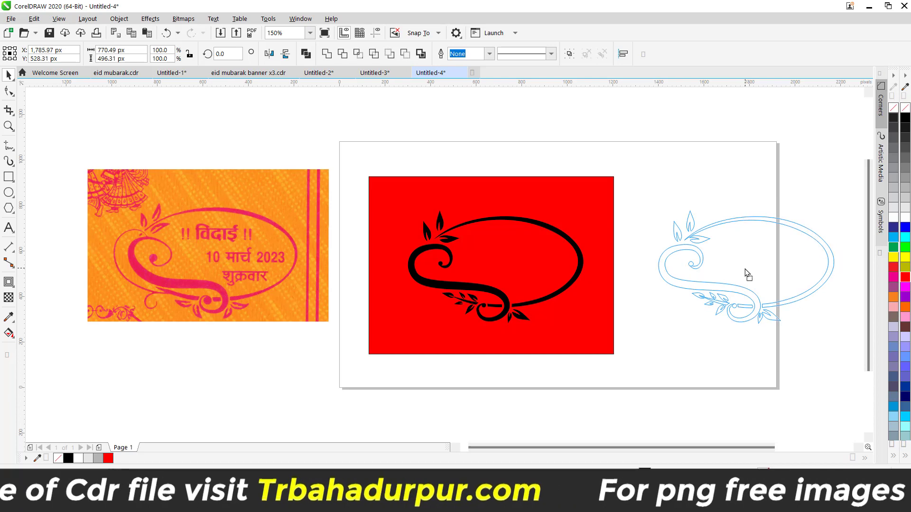
Try red, purple, yellow, green and blue fills on the duplicated oval ornament beside the red rectangle.
click(906, 278)
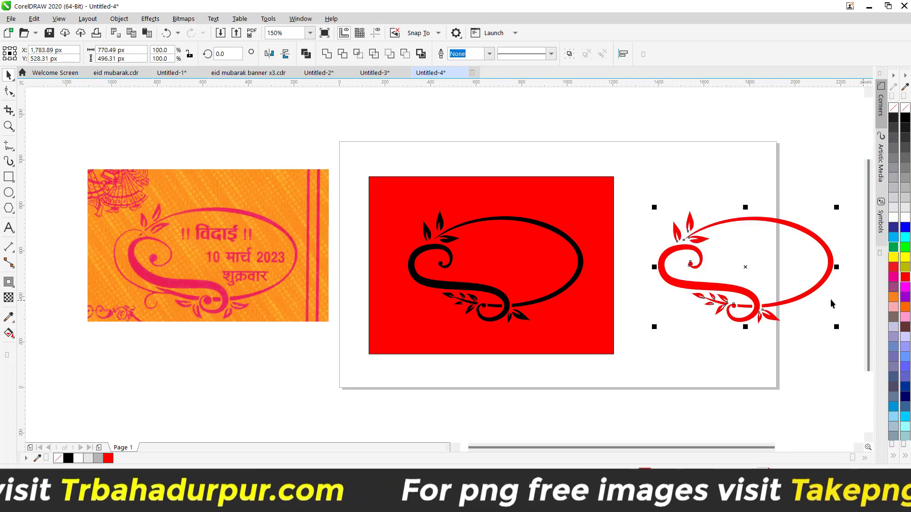
scroll(749, 268, down, 2)
drag(749, 268, 736, 264)
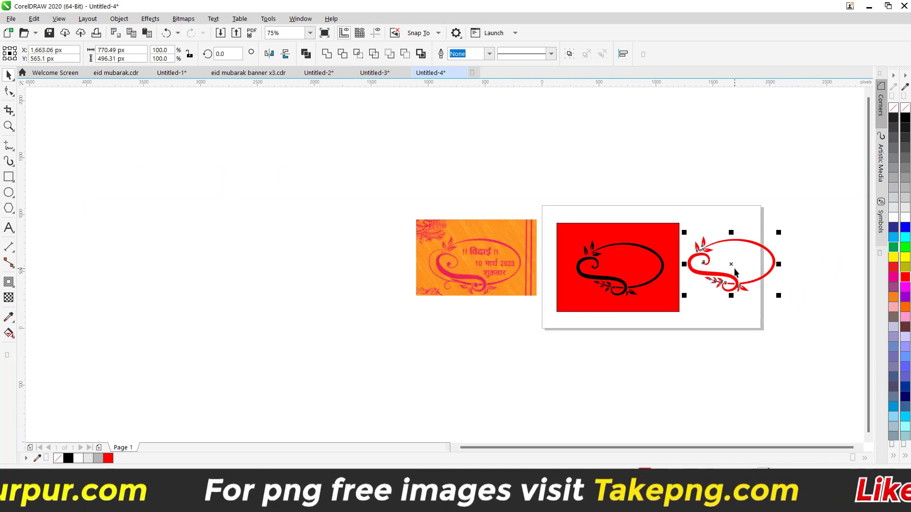
scroll(736, 264, up, 2)
click(905, 297)
click(905, 256)
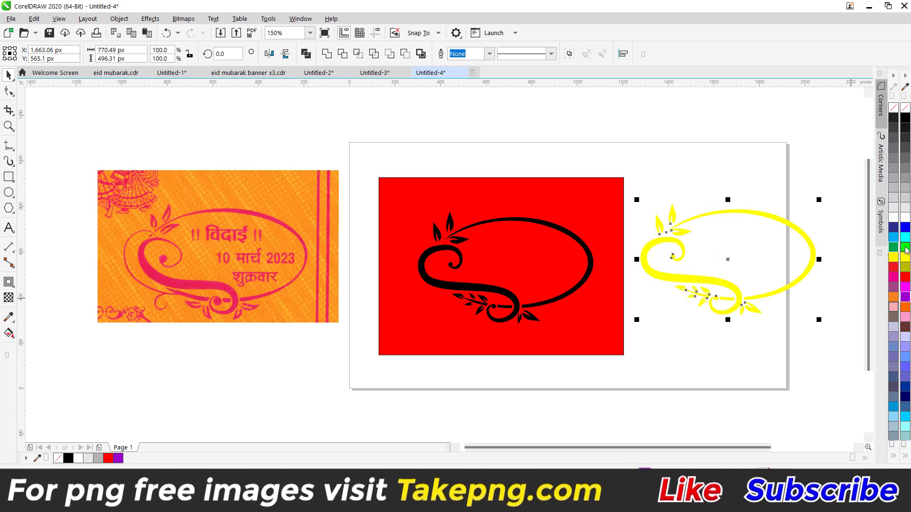
click(905, 246)
click(905, 228)
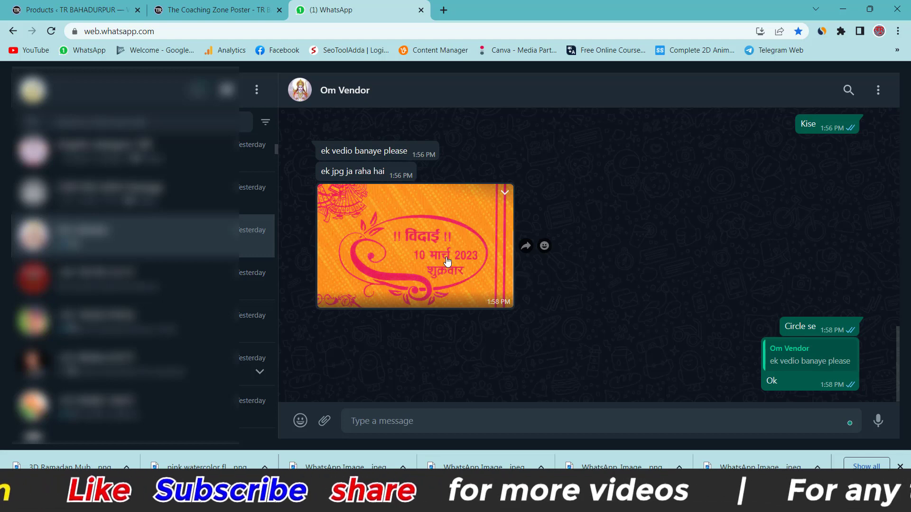
Copy the orange invitation image from the WhatsApp chat and paste it beside the blank page in CorelDRAW.
click(408, 240)
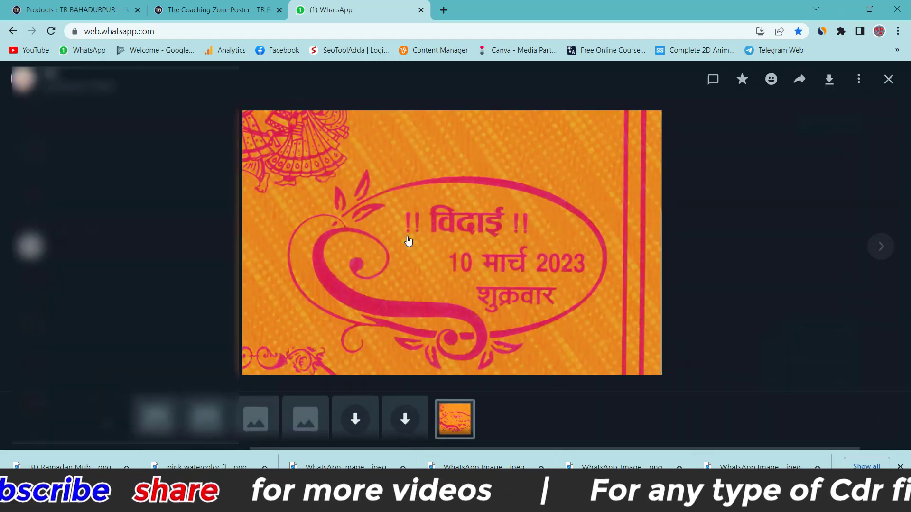
right_click(456, 227)
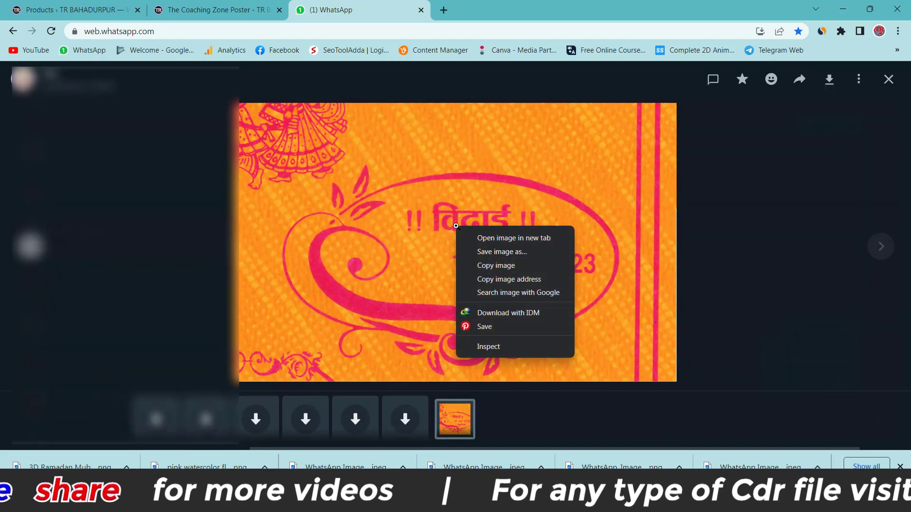
click(489, 271)
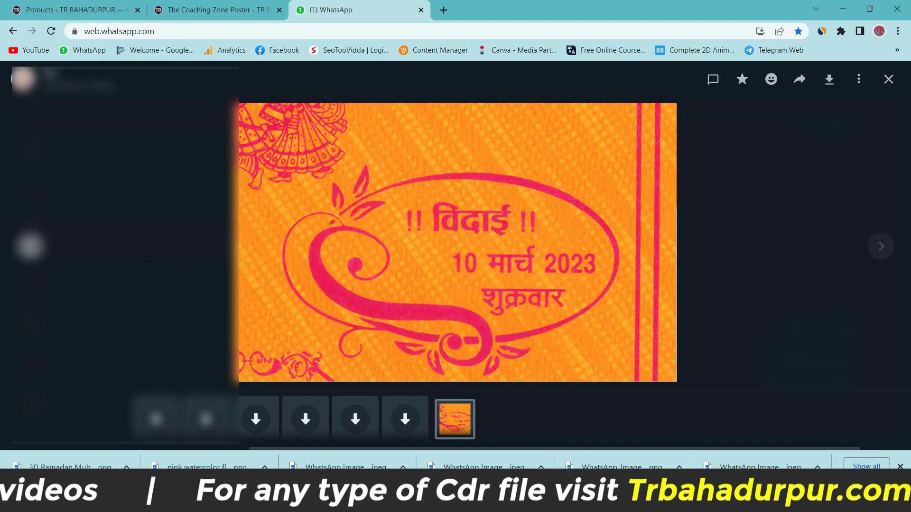
click(847, 434)
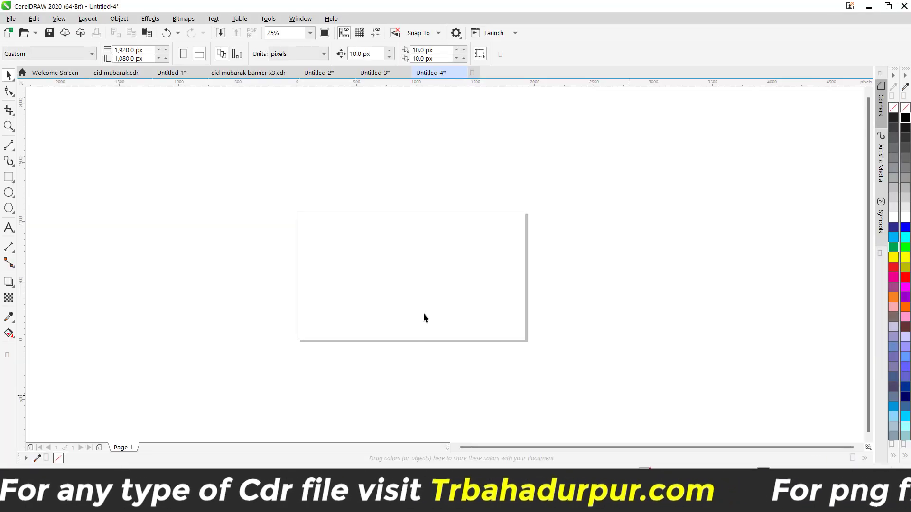
key(ctrl+v)
scroll(179, 250, up, 1)
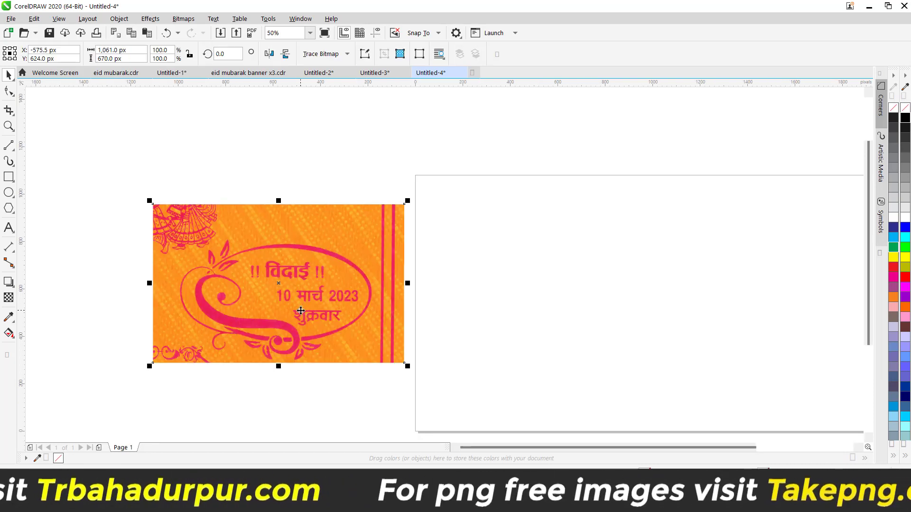
Draw an ellipse about 694 by 384 px and a freehand S-shaped scroll about 405 by 308 px across its left and lower edges.
click(8, 193)
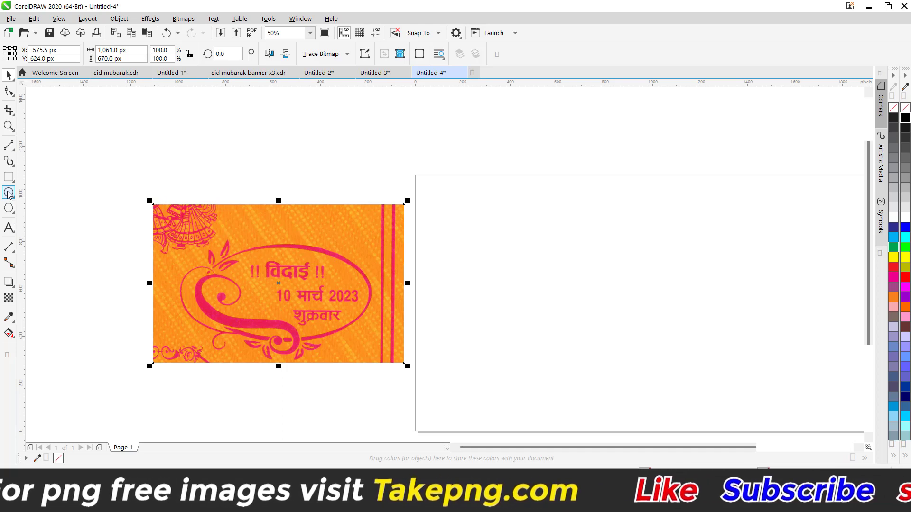
drag(502, 256, 667, 349)
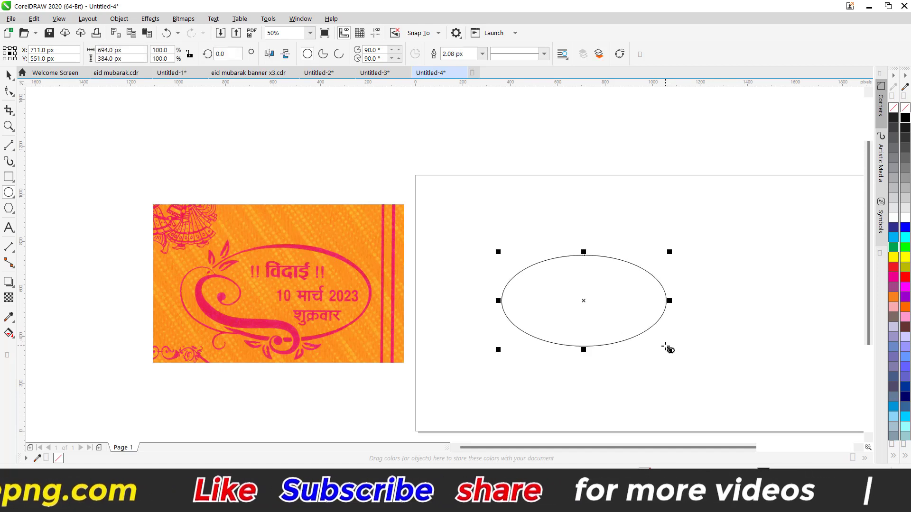
click(13, 149)
click(43, 145)
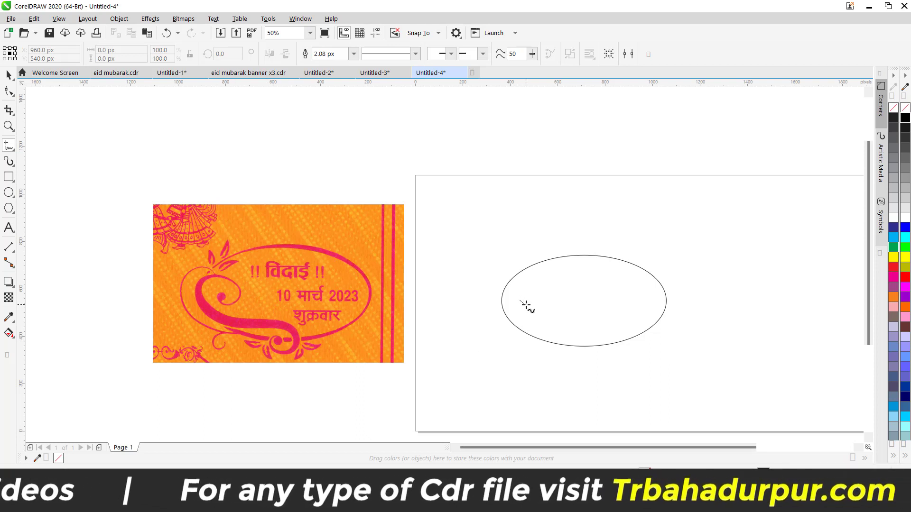
mouse_move(524, 305)
mouse_down()
mouse_move(531, 292)
mouse_move(513, 286)
mouse_move(493, 310)
mouse_move(577, 332)
mouse_move(585, 360)
mouse_move(568, 355)
mouse_move(571, 345)
mouse_up()
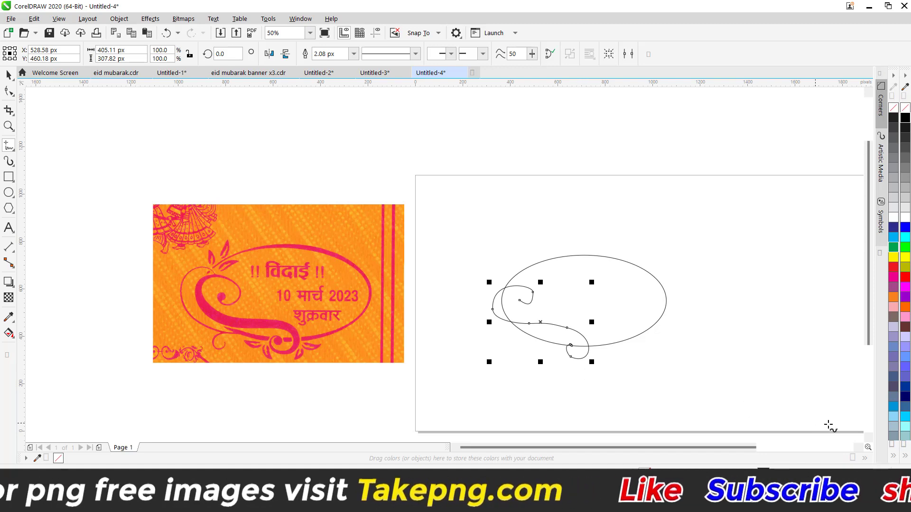
click(869, 439)
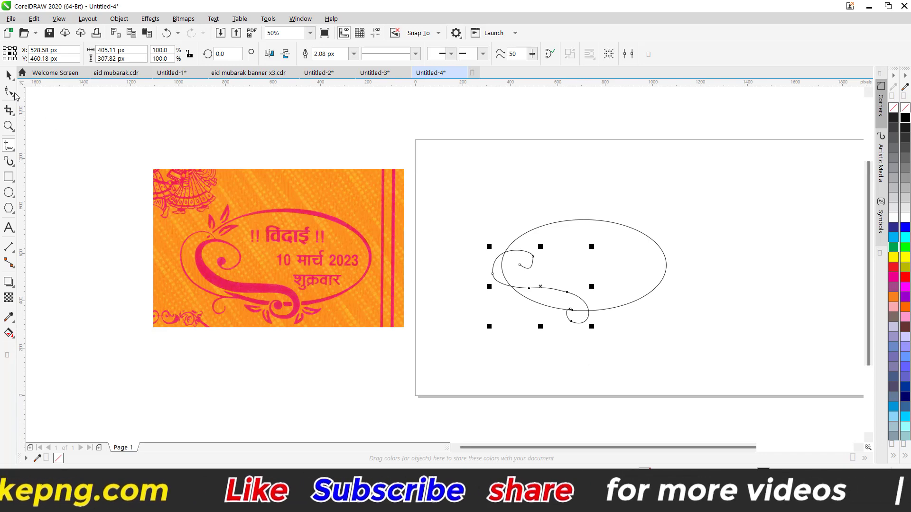
Remove the extra node in the middle of the scroll curve with the Shape tool and reshape its left bend and upper curl.
click(10, 92)
scroll(526, 292, up, 2)
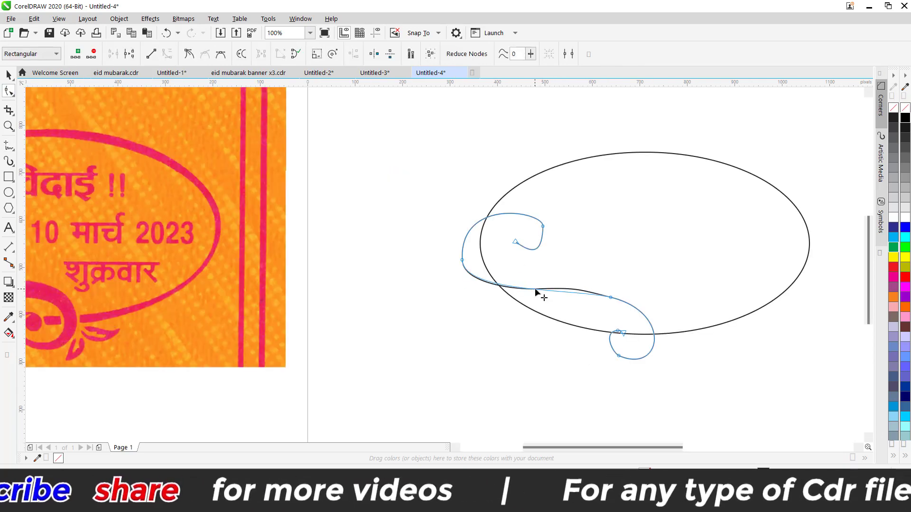
click(610, 300)
drag(609, 301, 473, 298)
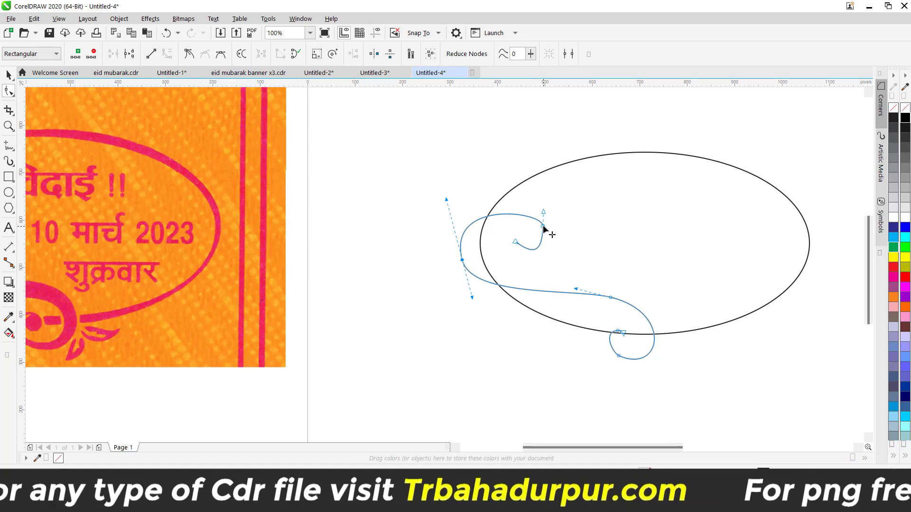
drag(543, 226, 545, 245)
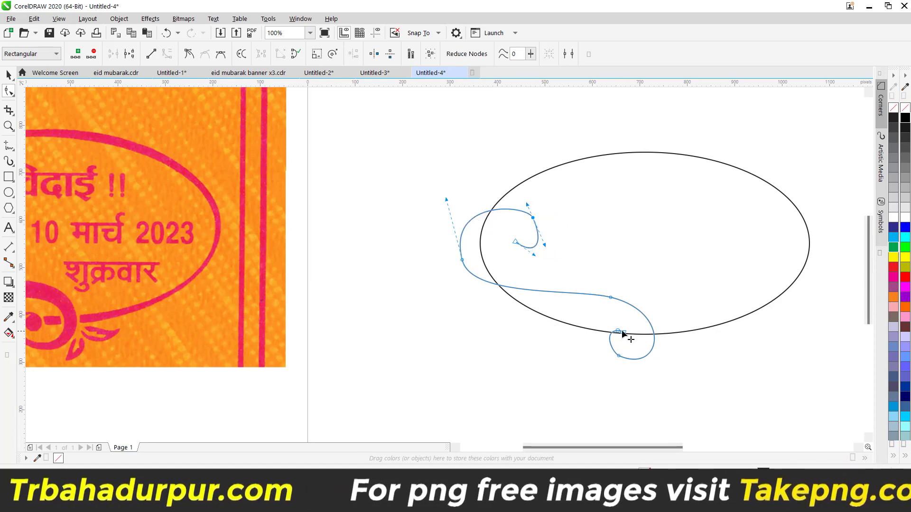
Adjust the nodes and handles of the scroll's lower loop and left bend to round out the curve.
drag(624, 331, 615, 362)
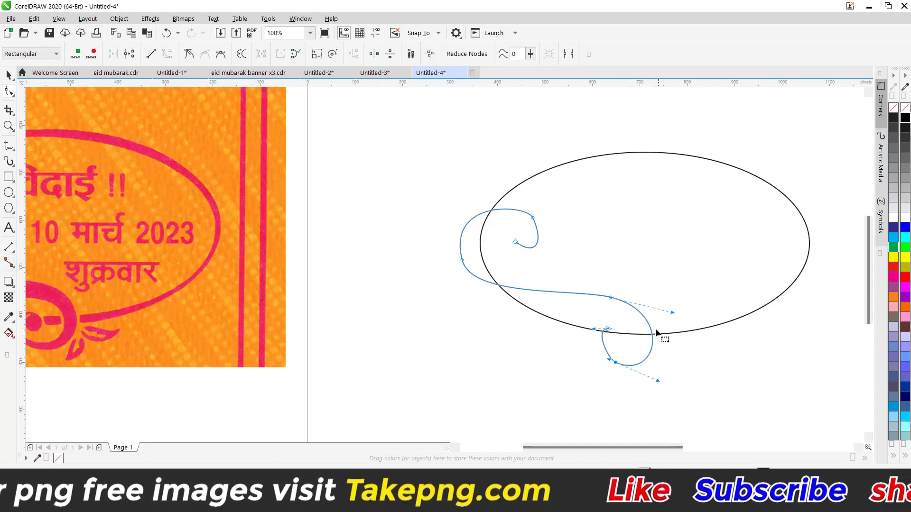
drag(611, 299, 614, 299)
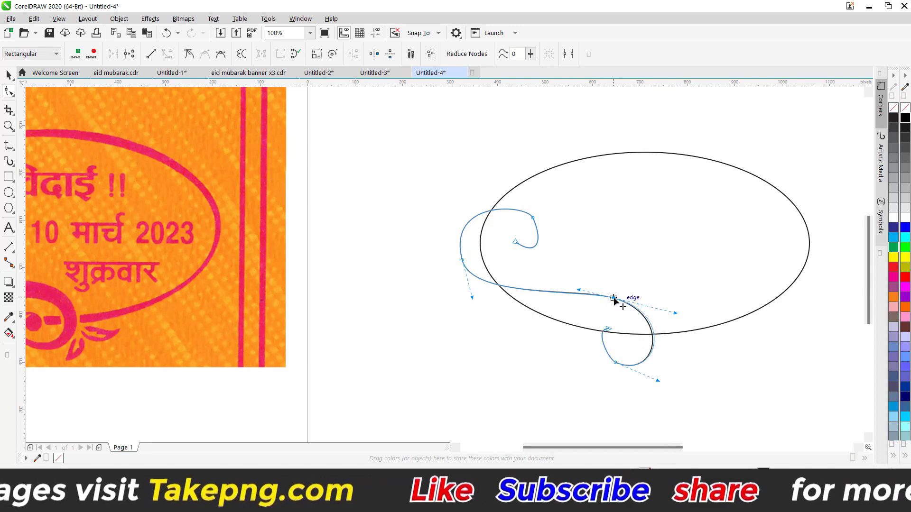
drag(617, 365, 618, 366)
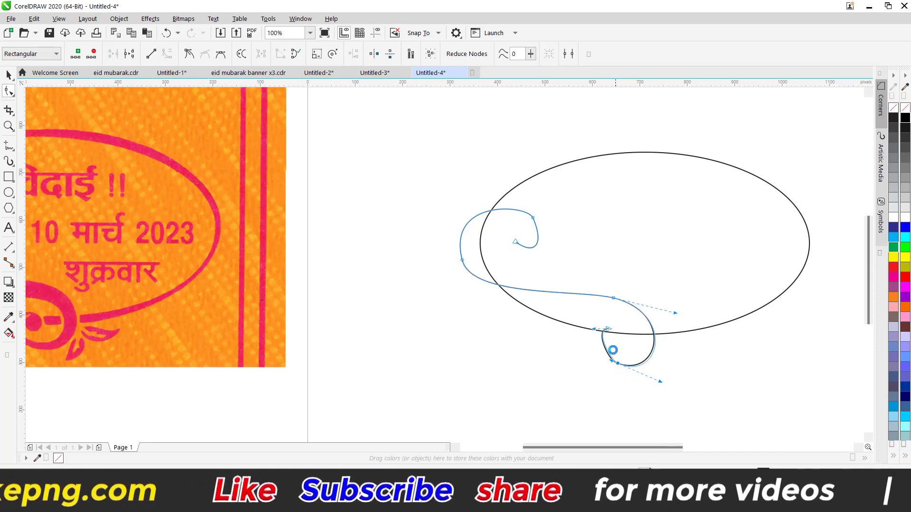
drag(591, 329, 585, 333)
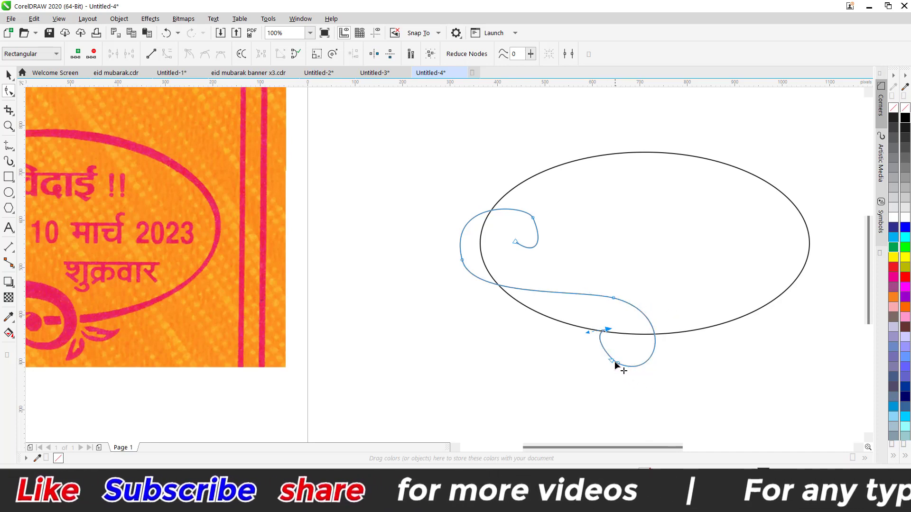
drag(614, 362, 609, 364)
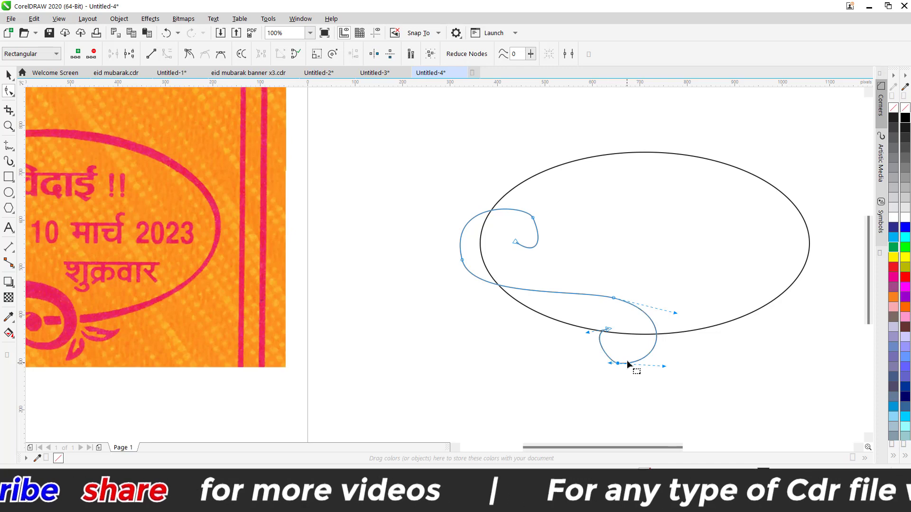
click(462, 260)
drag(463, 260, 464, 265)
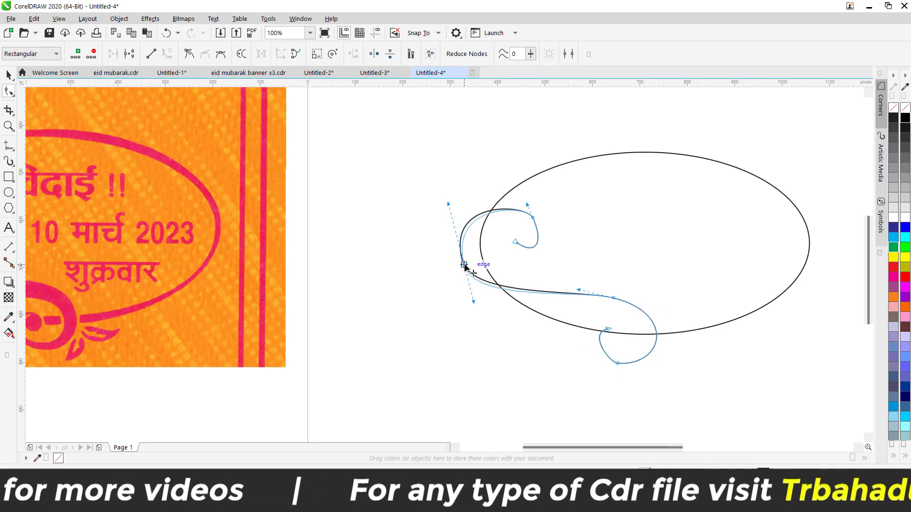
Draw a closed freehand leaf about 36 by 96 px above the scroll's upper curl and fill it black without an outline.
scroll(548, 318, down, 2)
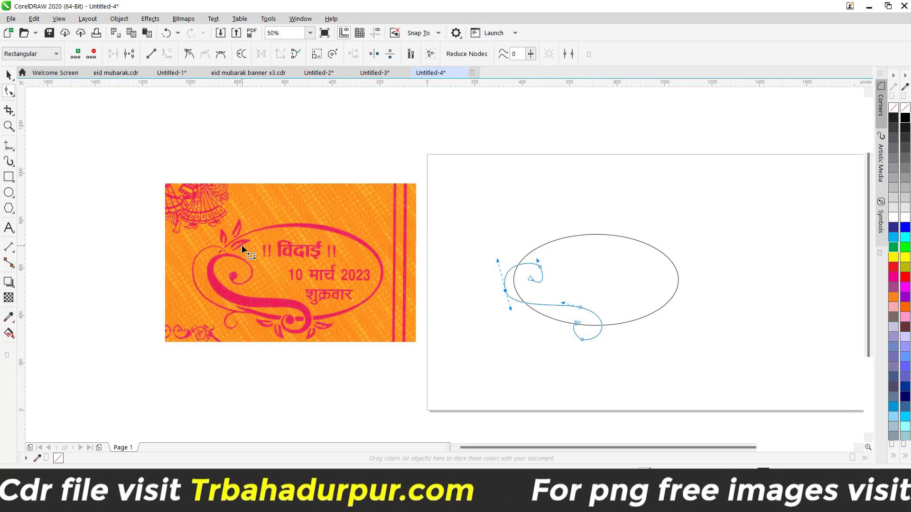
scroll(550, 247, up, 2)
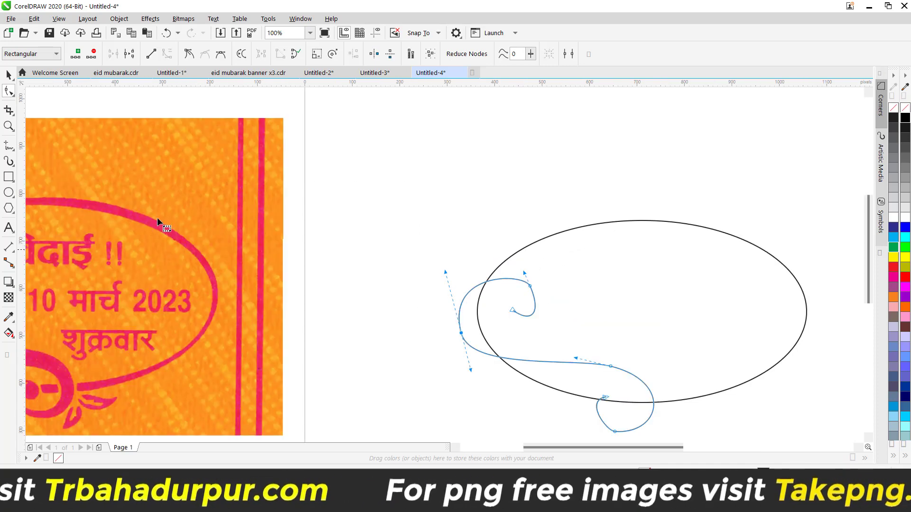
click(8, 147)
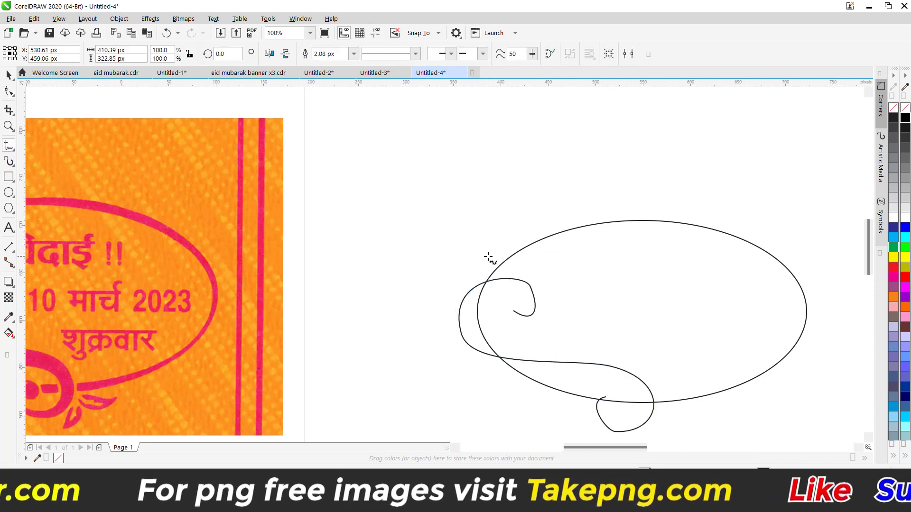
scroll(477, 288, up, 2)
mouse_move(472, 289)
mouse_down()
mouse_move(465, 199)
mouse_move(498, 265)
mouse_move(496, 276)
mouse_move(477, 244)
mouse_move(473, 287)
mouse_up()
scroll(473, 288, down, 2)
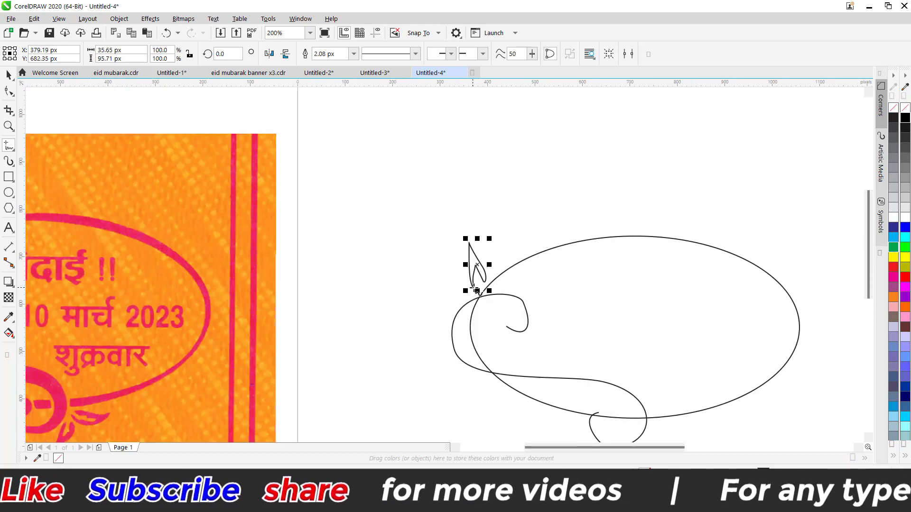
scroll(476, 289, up, 3)
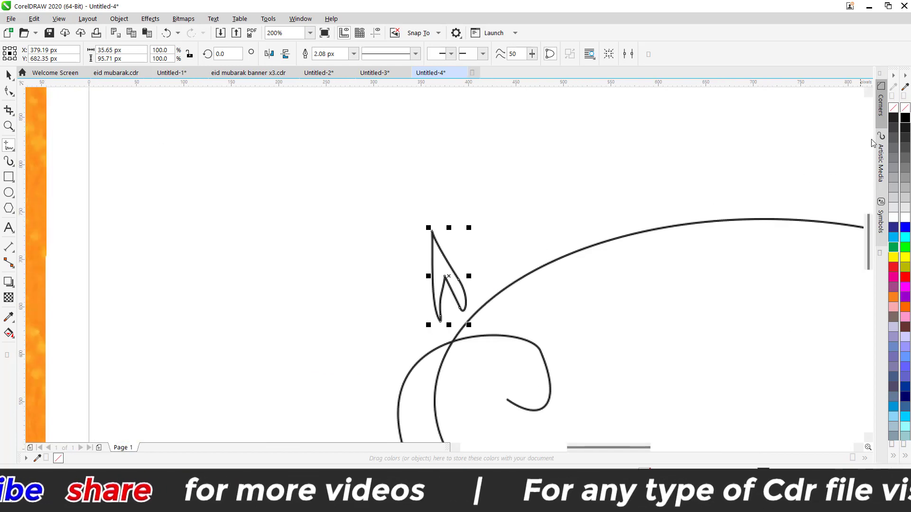
click(904, 121)
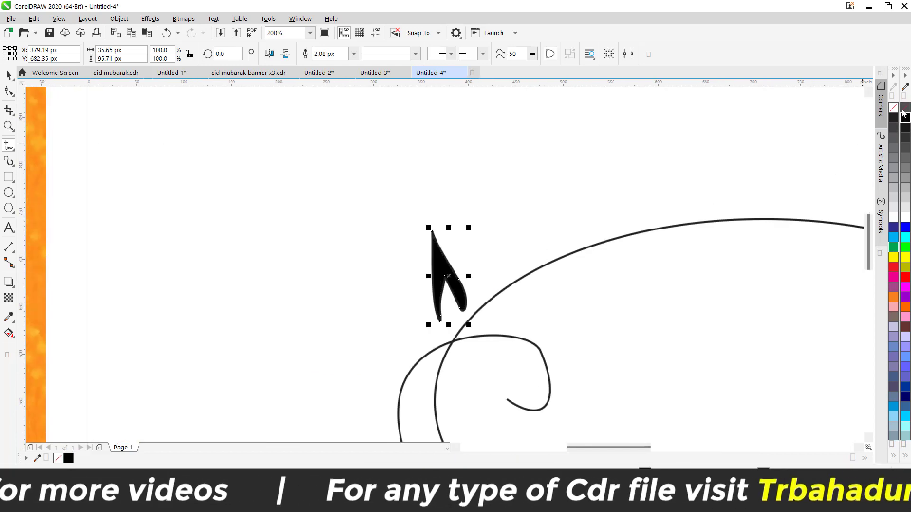
right_click(904, 108)
Reshape the black leaf's right side with the Shape tool into a fuller curve with a pointed lower tip.
key(F10)
scroll(441, 299, up, 6)
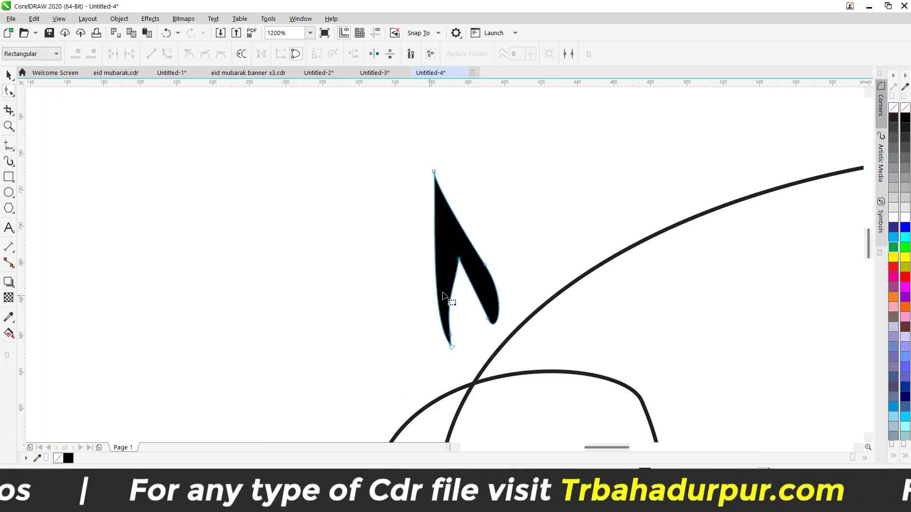
drag(474, 232, 483, 223)
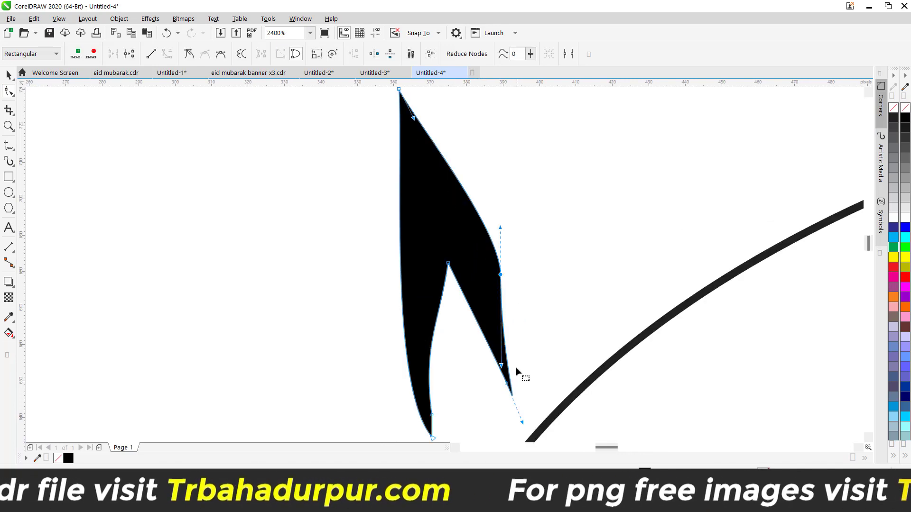
key(space)
scroll(366, 242, down, 3)
scroll(366, 242, down, 3)
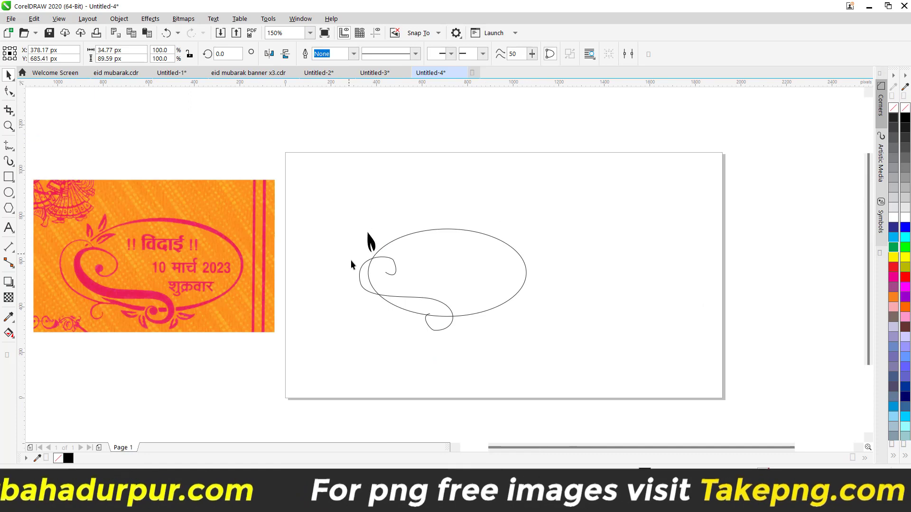
click(351, 260)
Apply the fourth Artistic Media preset stroke, tapered toward both ends, to the scroll curve.
scroll(342, 257, up, 2)
scroll(452, 297, down, 2)
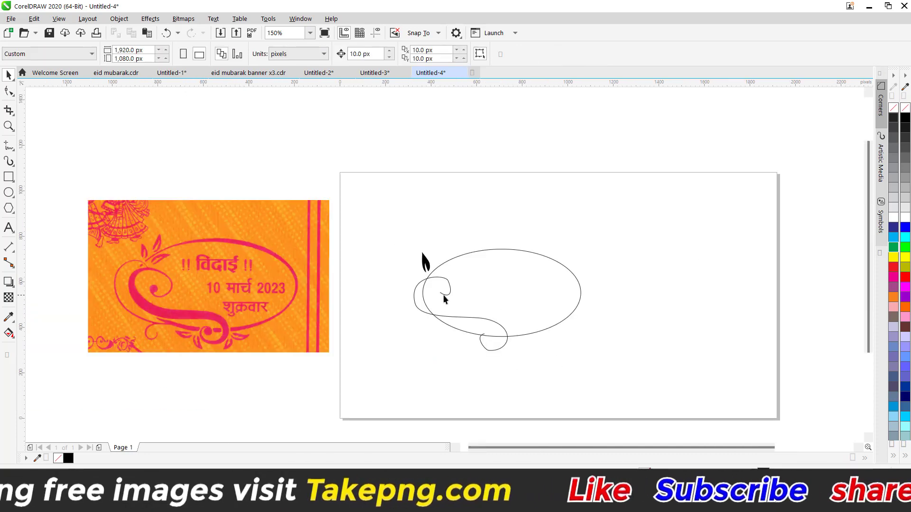
click(443, 292)
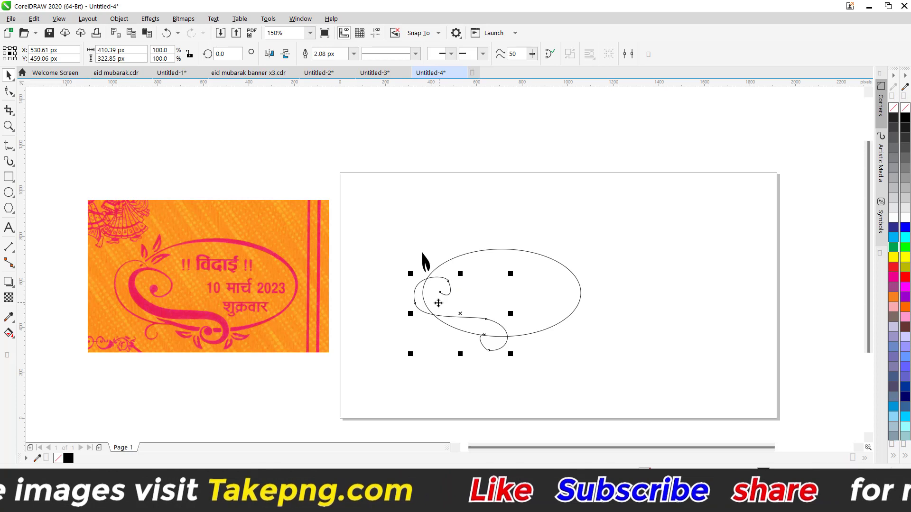
click(8, 161)
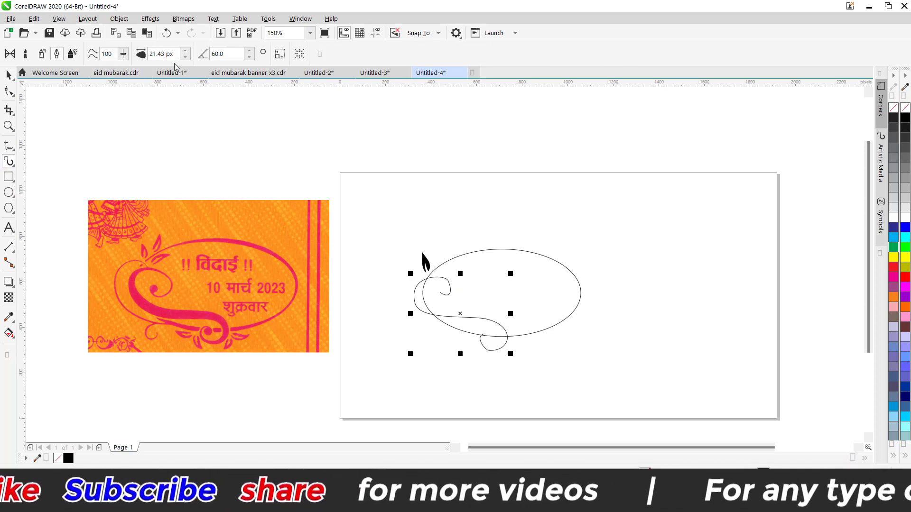
click(15, 56)
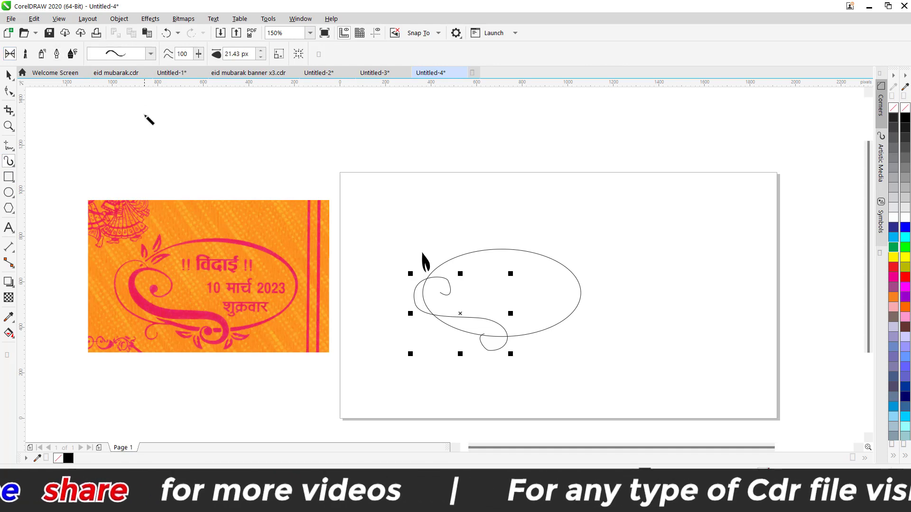
click(151, 54)
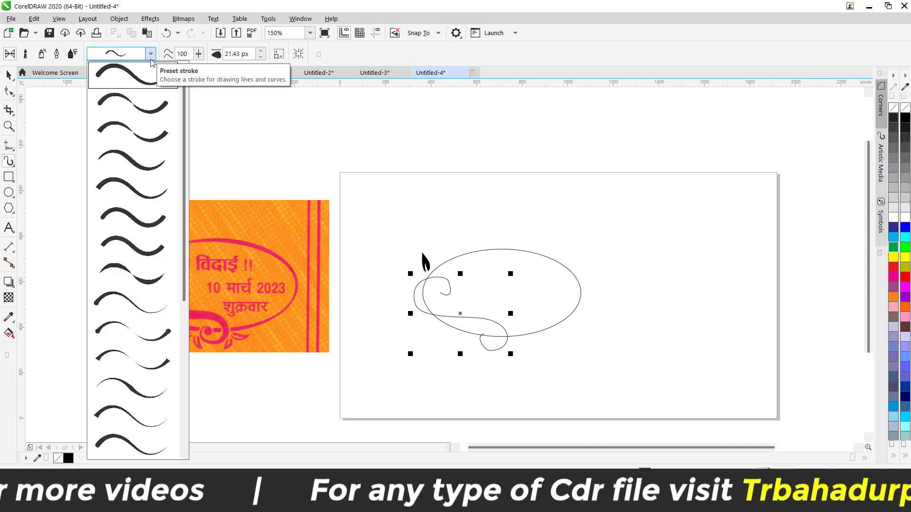
click(135, 164)
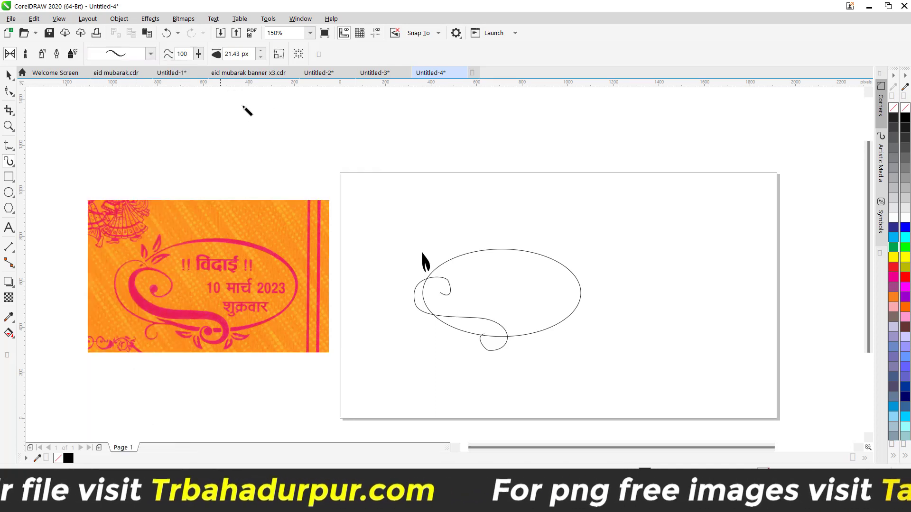
click(262, 51)
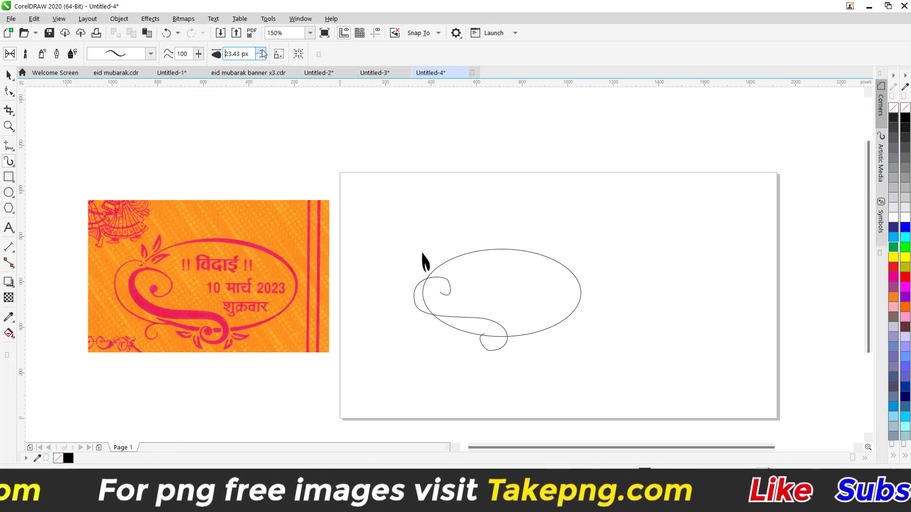
click(448, 283)
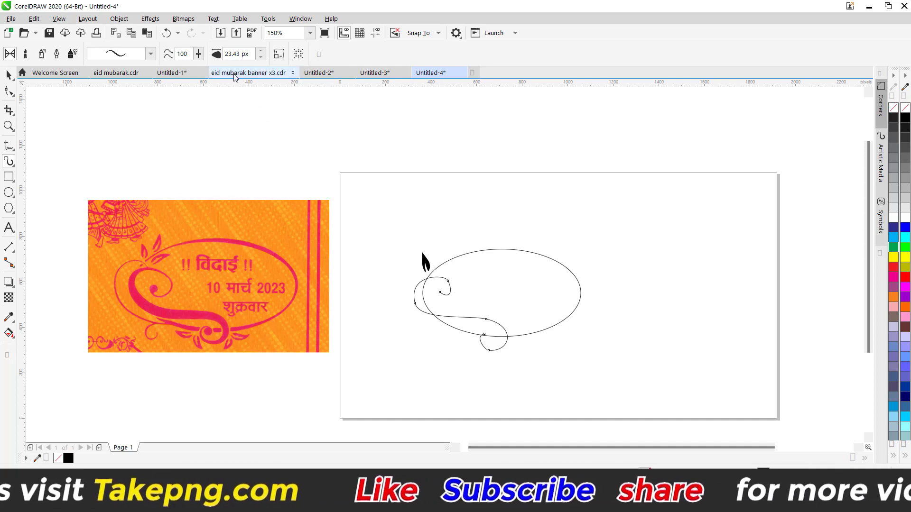
Set the scroll's Artistic Media stroke width to 37.43 px.
click(260, 52)
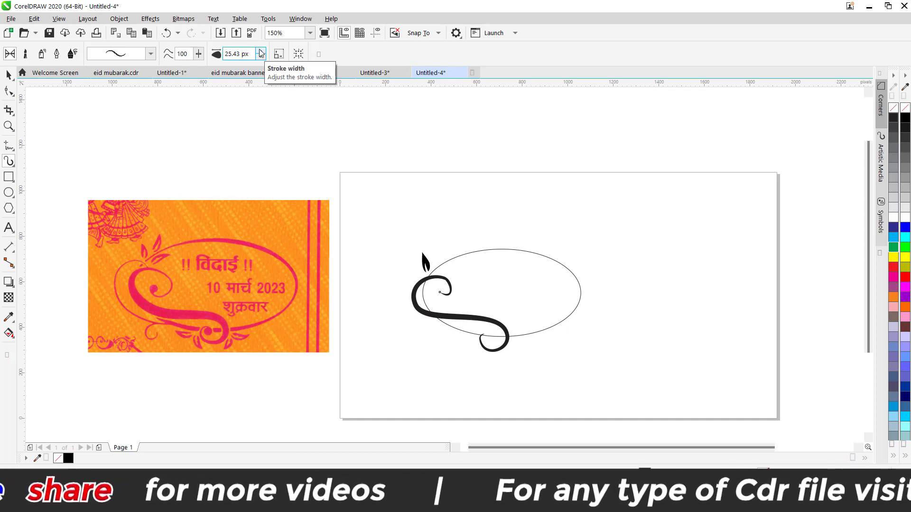
click(260, 51)
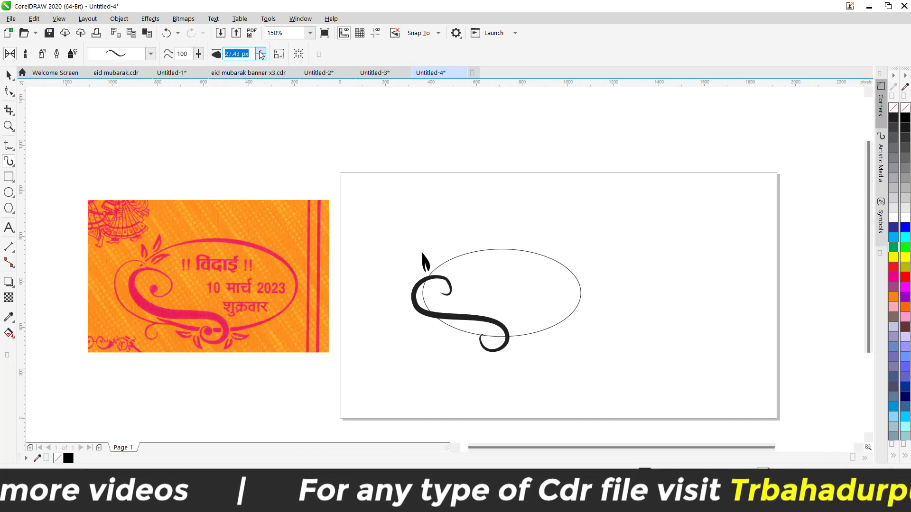
click(260, 51)
click(260, 52)
click(260, 51)
click(260, 52)
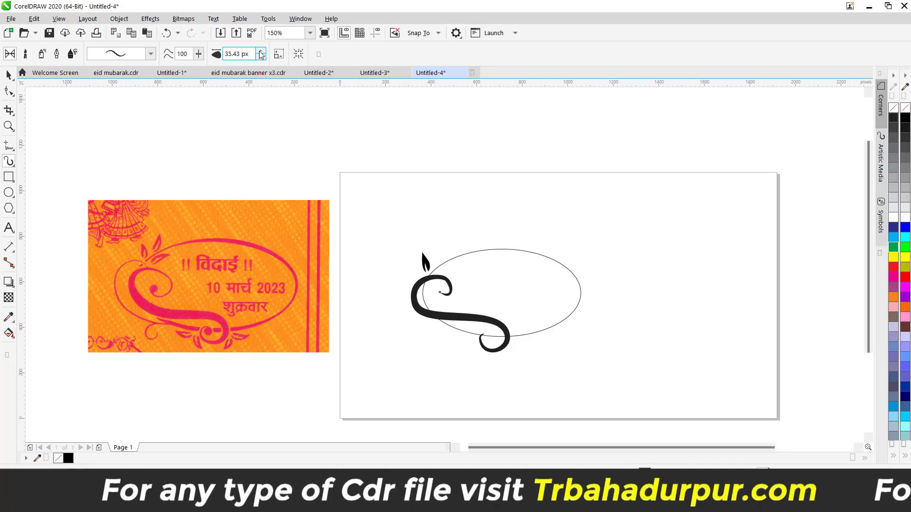
click(261, 51)
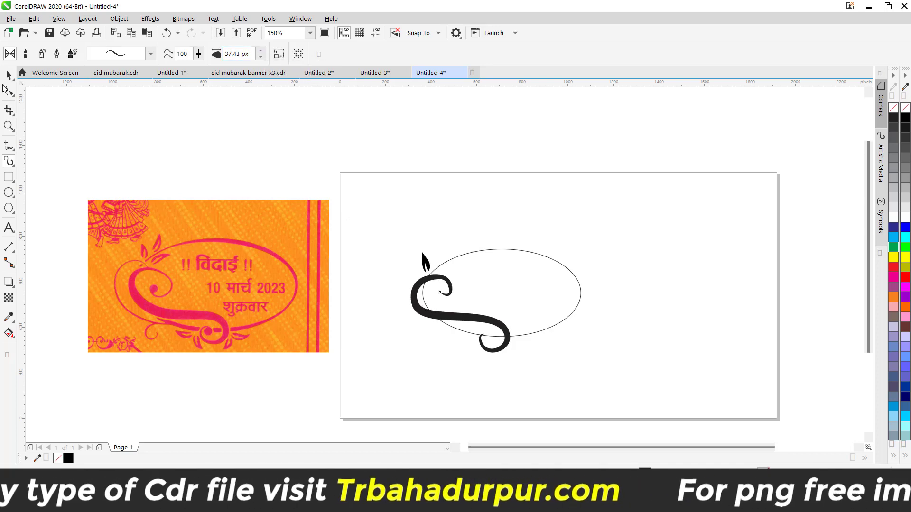
Reshape the thick scroll's left bend and upper curl with the Shape tool so the curl's end rounds smoothly.
key(F10)
click(493, 366)
scroll(429, 350, up, 2)
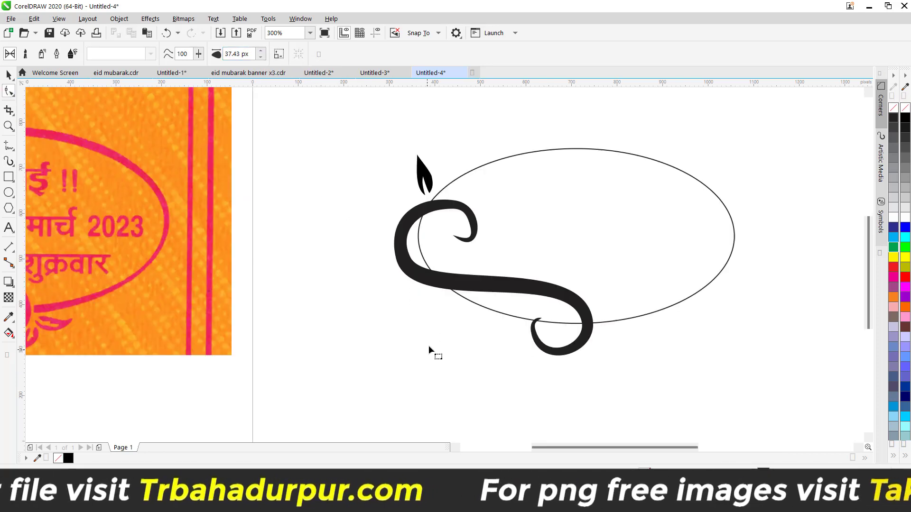
scroll(428, 350, up, 2)
click(413, 271)
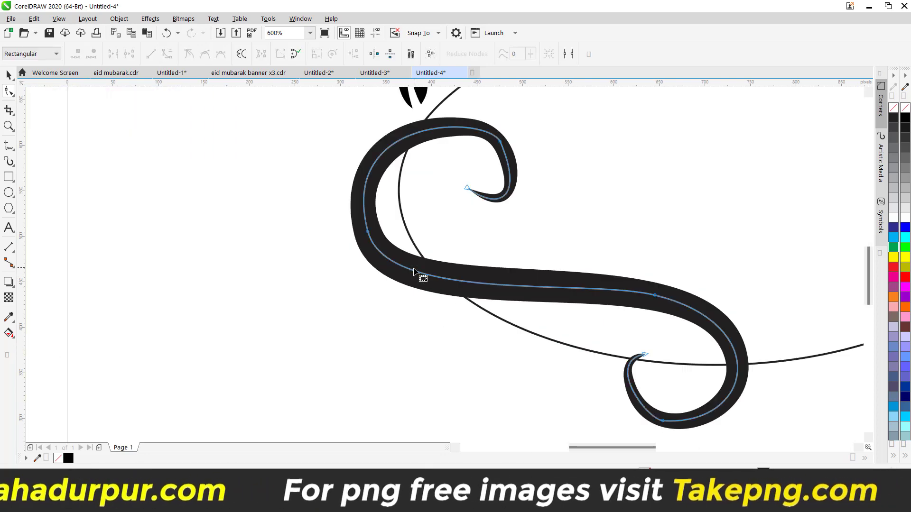
drag(368, 231, 361, 230)
click(467, 189)
drag(470, 203, 532, 186)
click(500, 142)
scroll(526, 190, down, 2)
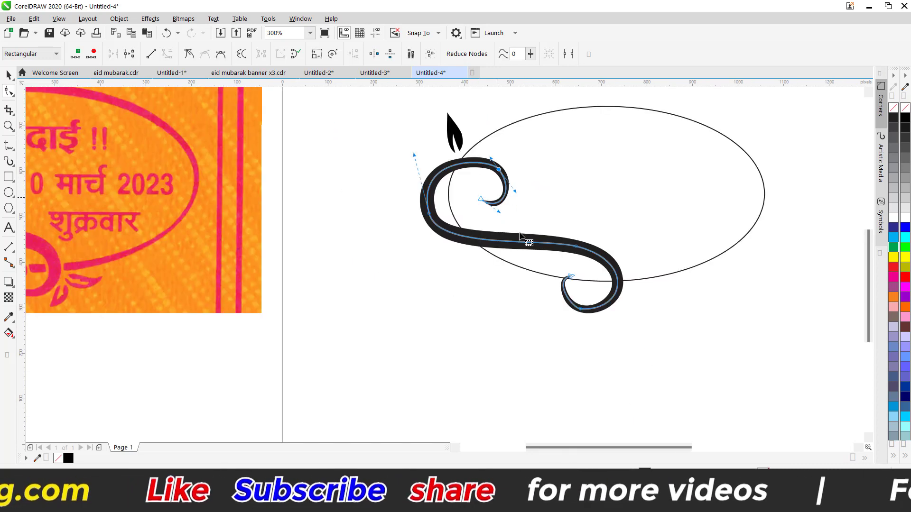
Adjust the node handles at the bottom and end tip of the scroll's lower loop into a rounder curve.
scroll(581, 310, up, 2)
click(579, 313)
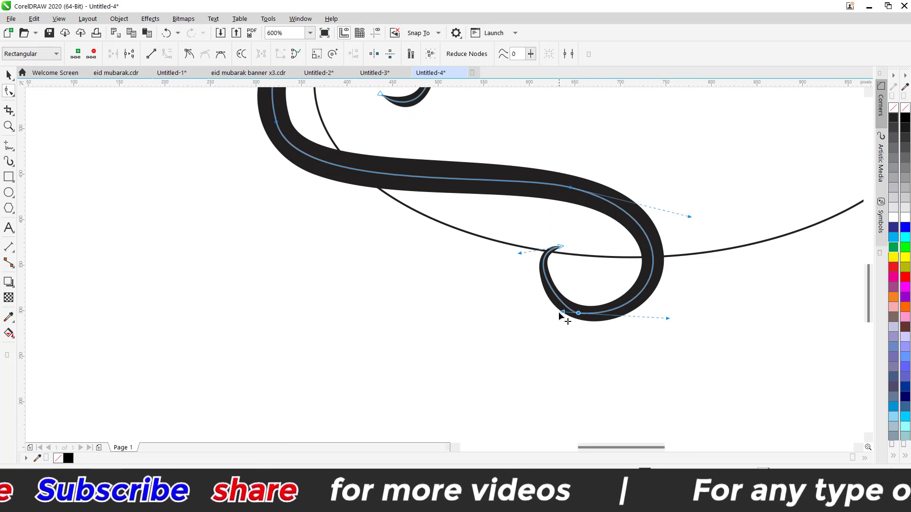
drag(559, 313, 554, 315)
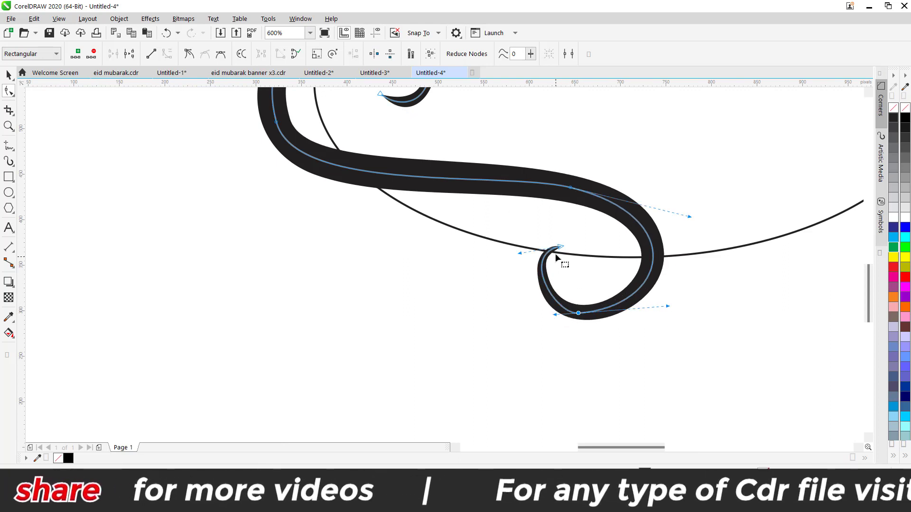
drag(519, 254, 506, 264)
scroll(573, 319, down, 1)
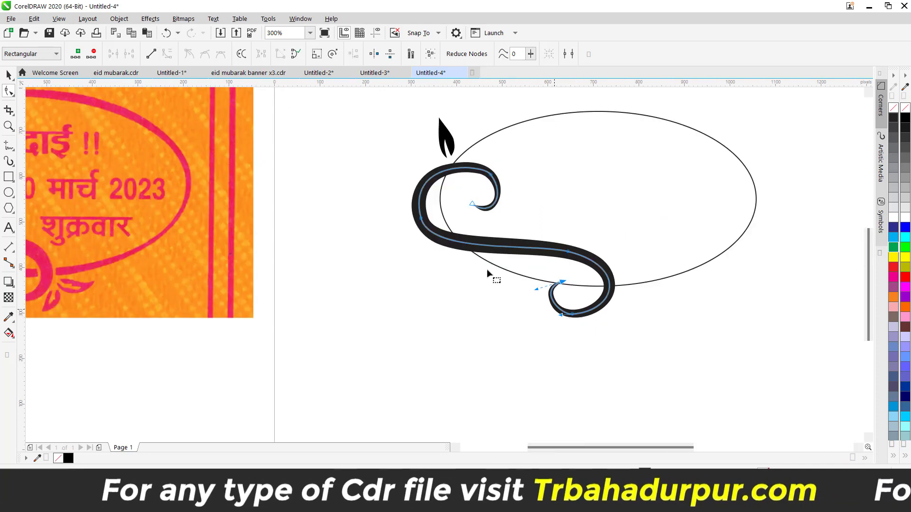
scroll(437, 258, up, 1)
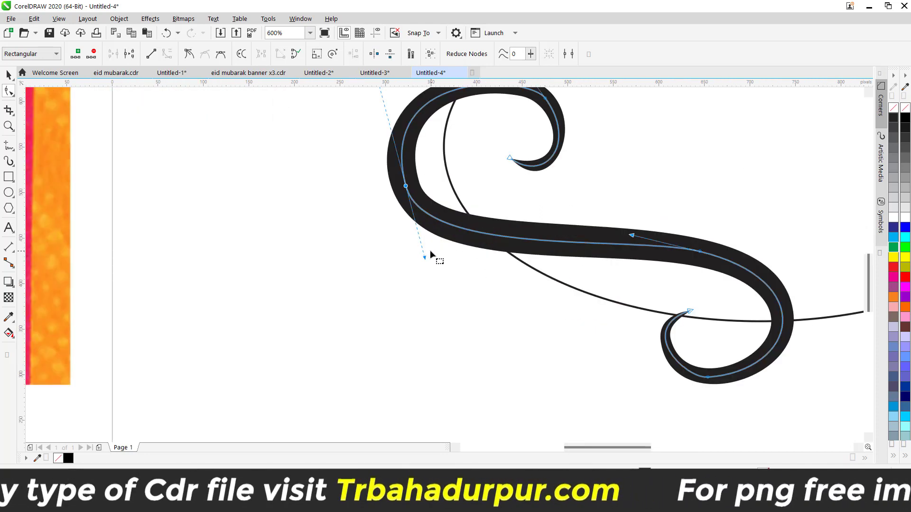
scroll(427, 261, down, 1)
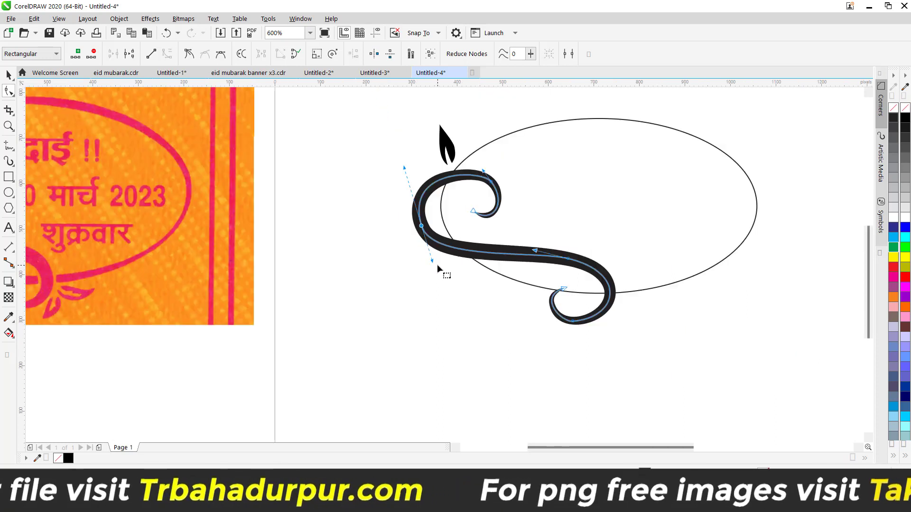
click(8, 75)
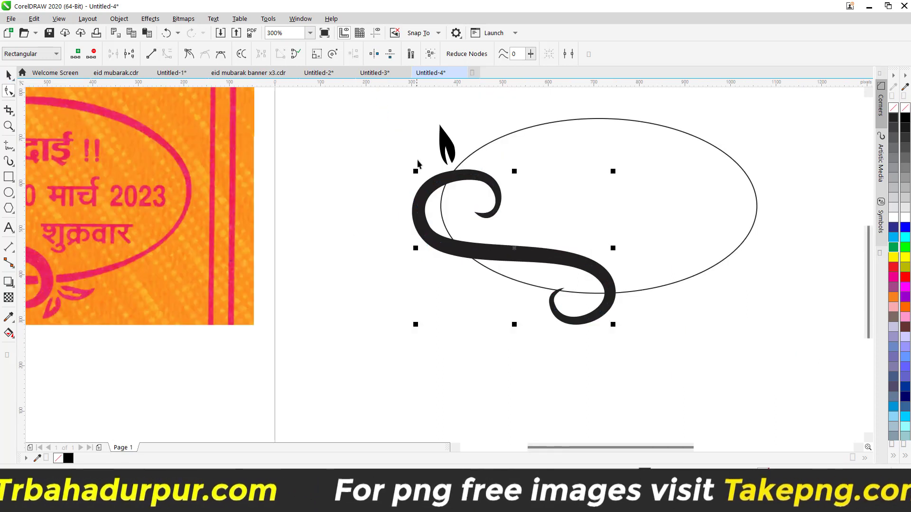
right_click(484, 179)
key(Escape)
key(Escape)
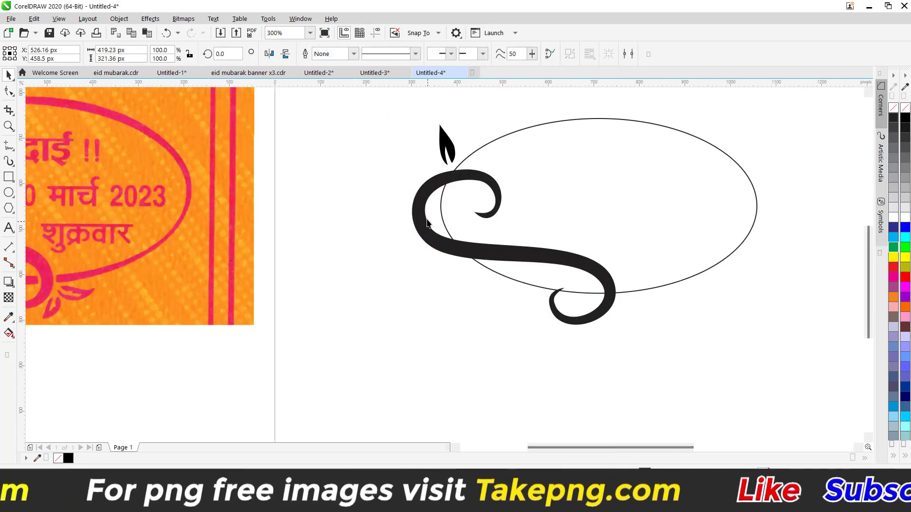
right_click(427, 217)
key(Escape)
key(Escape)
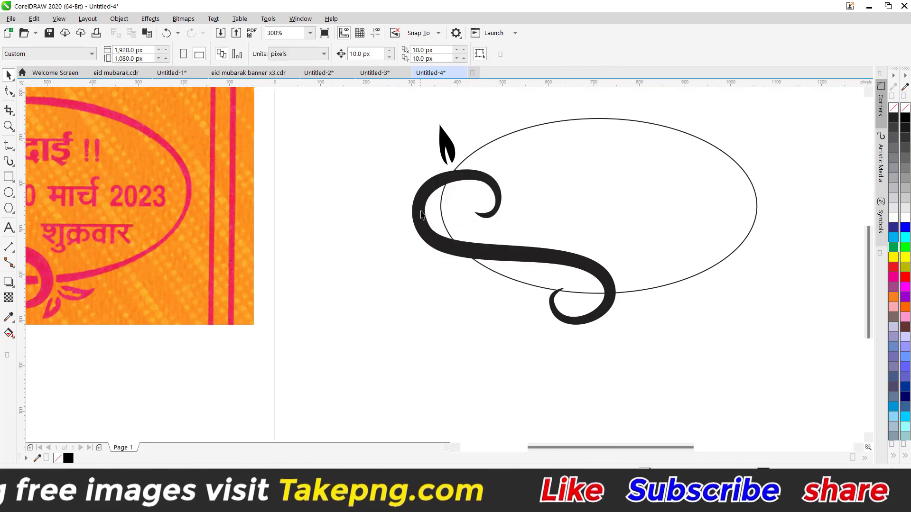
right_click(421, 214)
key(ctrl+z)
click(511, 262)
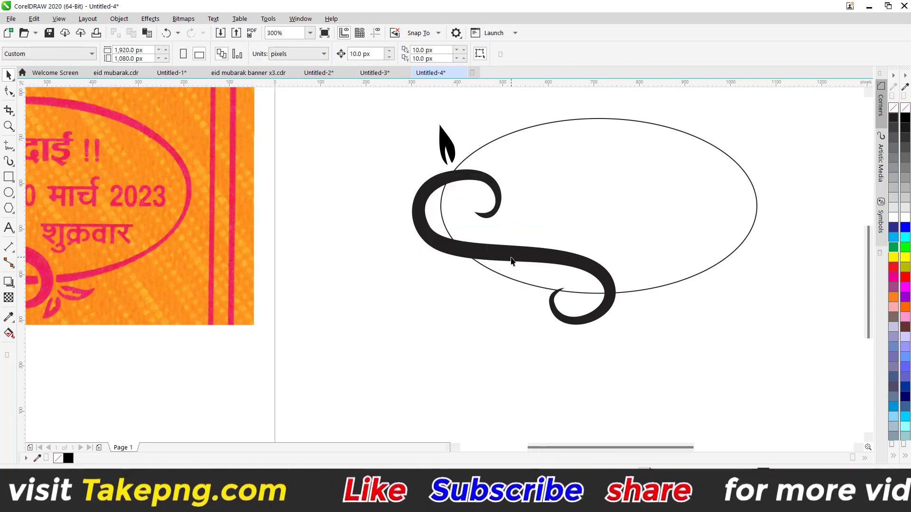
Break the scroll's Artistic Media group apart and delete the separated control path.
right_click(512, 260)
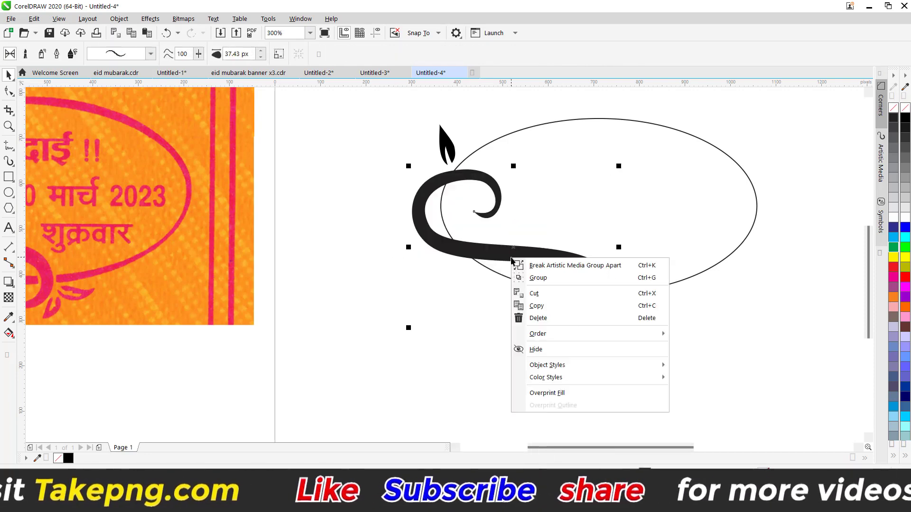
click(575, 265)
click(468, 297)
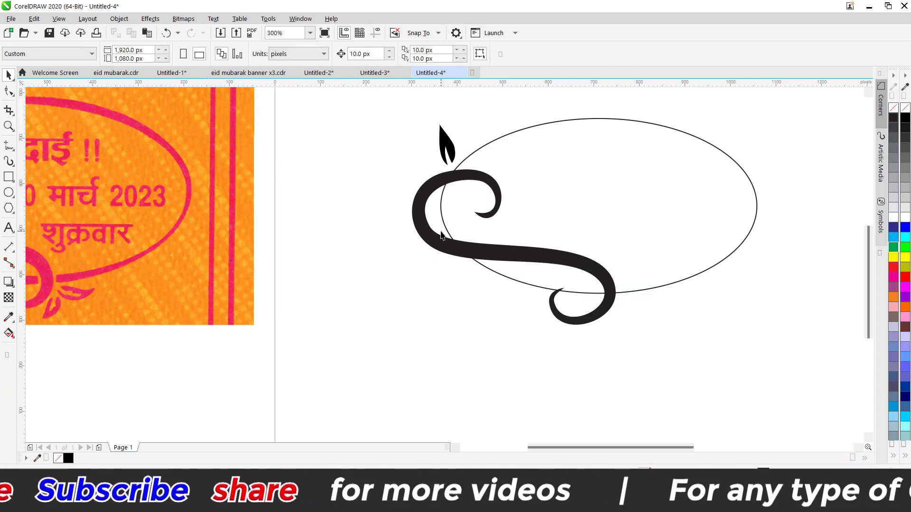
click(517, 242)
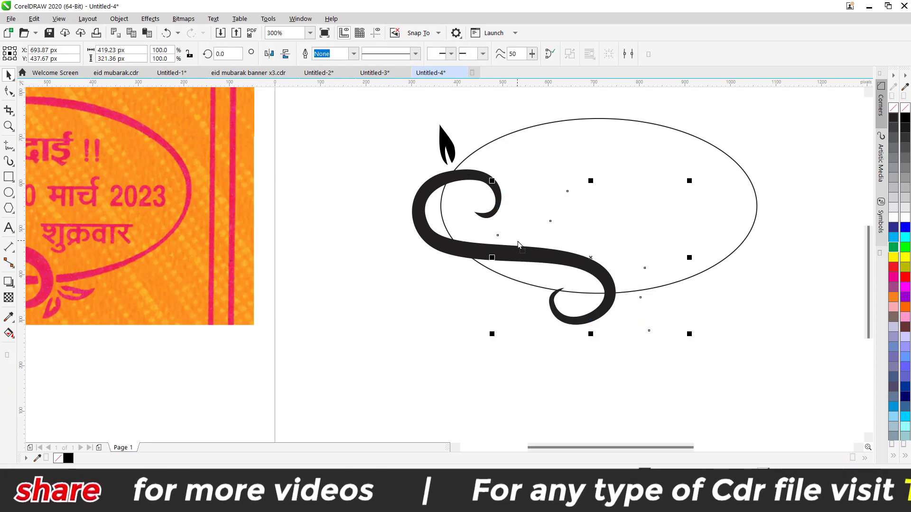
key(Delete)
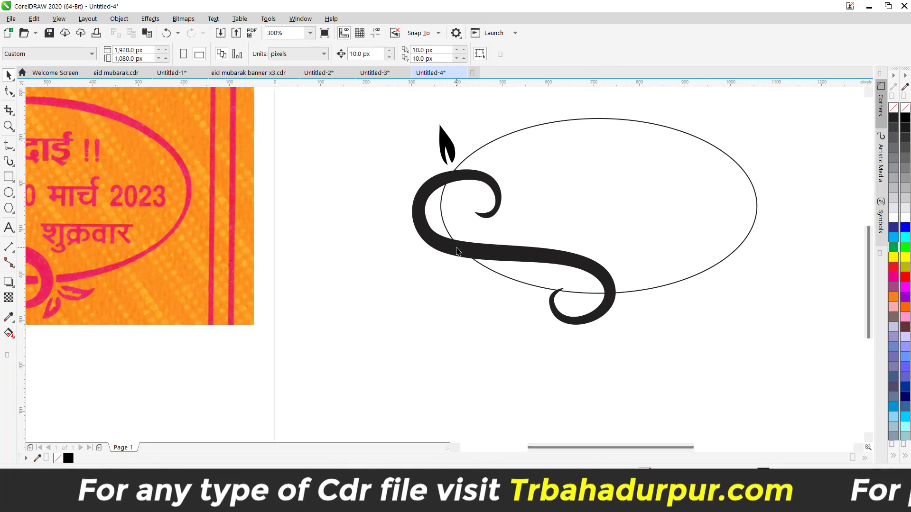
click(458, 250)
drag(457, 251, 447, 270)
key(ctrl+z)
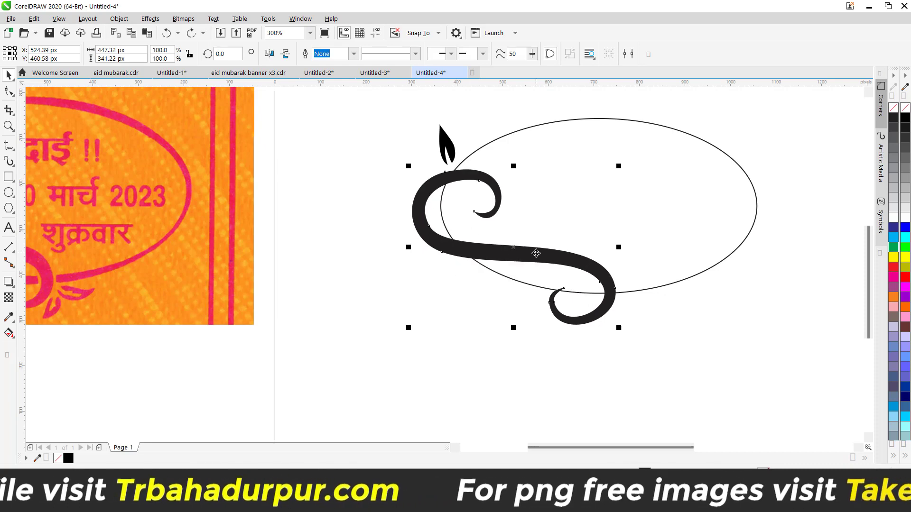
Draw a circle about 16 px wide at the inner tip of the scroll's upper curl and fill it black without an outline.
scroll(535, 254, down, 2)
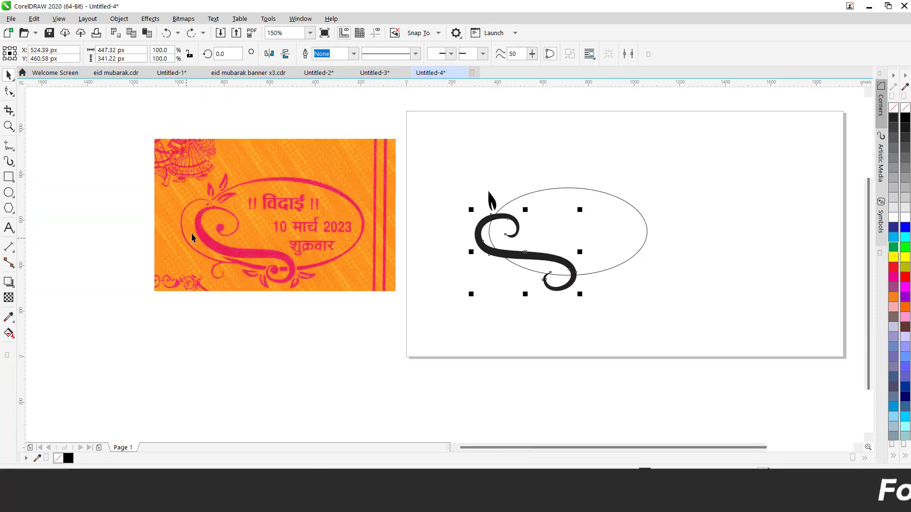
scroll(222, 232, up, 3)
scroll(221, 236, down, 3)
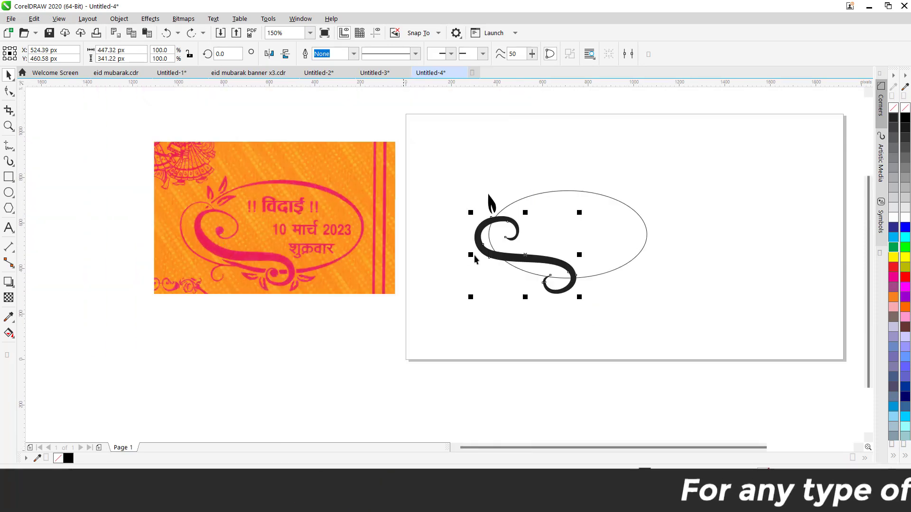
scroll(485, 237, up, 6)
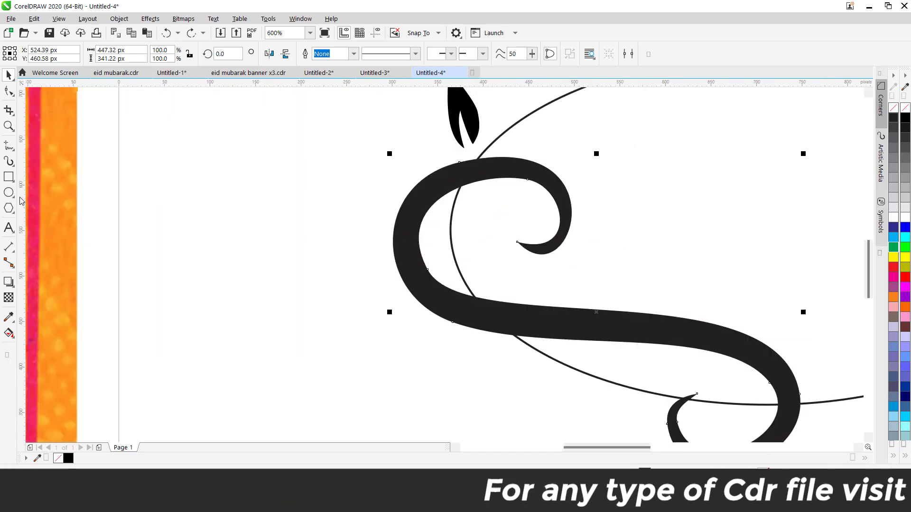
scroll(527, 240, up, 6)
drag(464, 189, 514, 247)
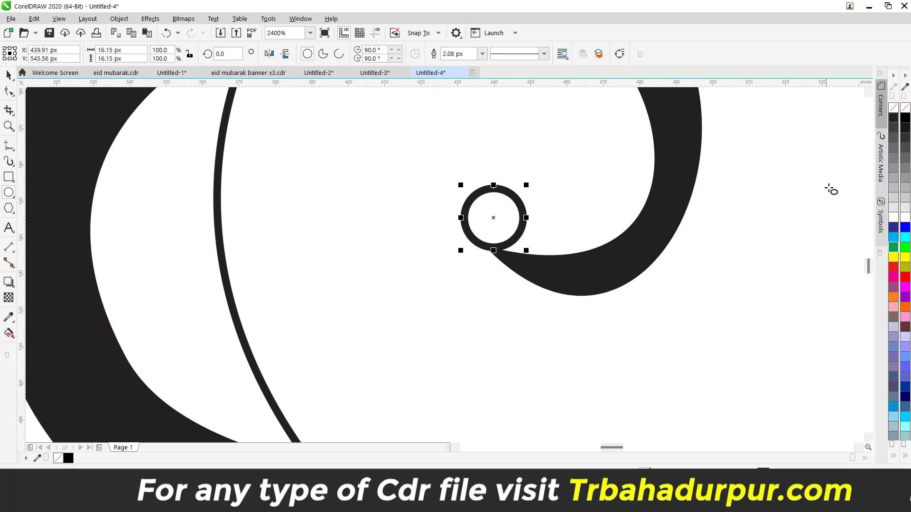
click(904, 119)
right_click(905, 108)
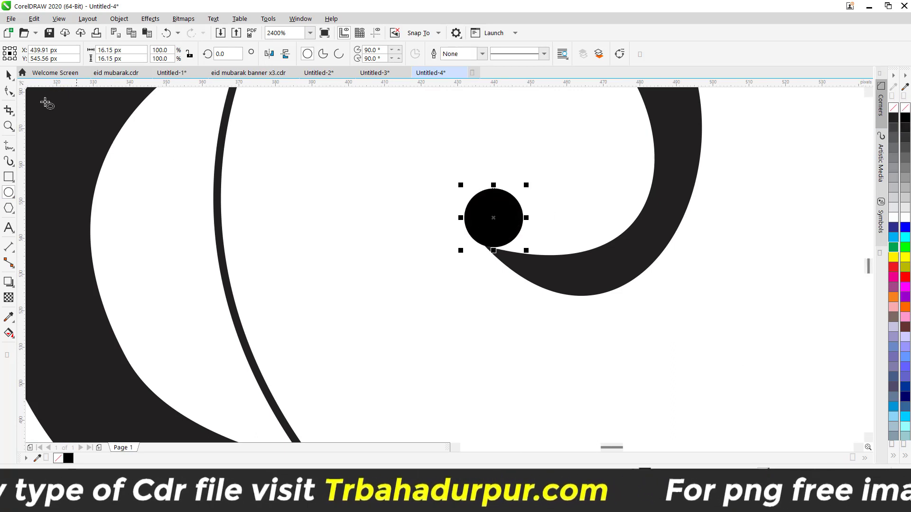
key(space)
scroll(606, 219, up, 6)
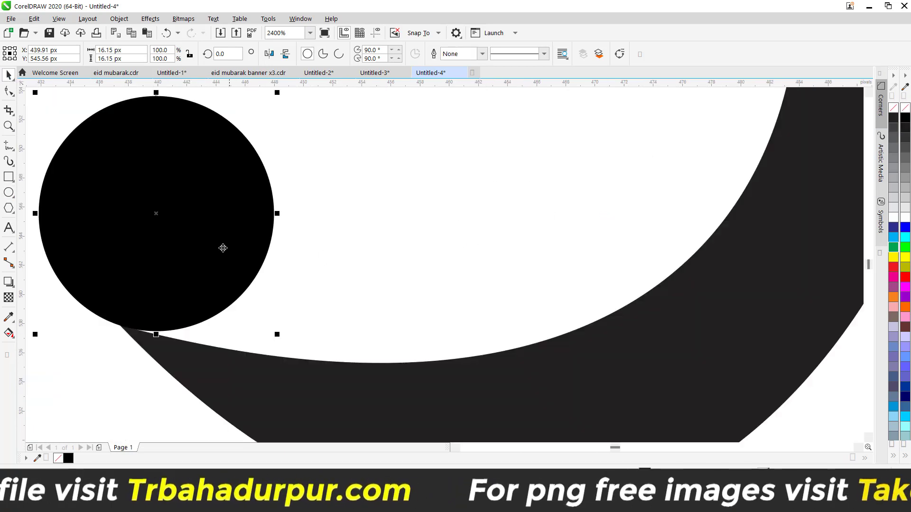
Enlarge the circle on the scroll's upper curl to about 19 px and place a copy on the lower loop's end tip.
drag(279, 335, 299, 353)
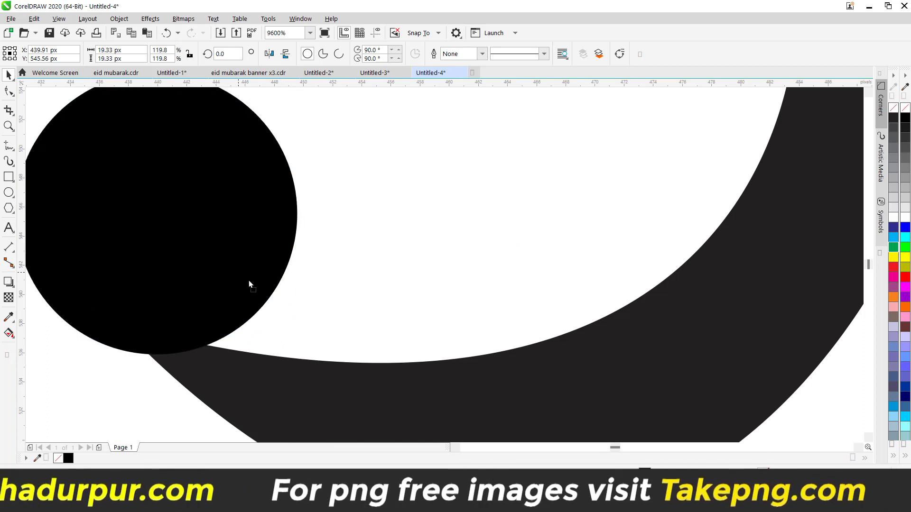
drag(250, 285, 270, 281)
scroll(263, 243, down, 9)
scroll(263, 245, down, 6)
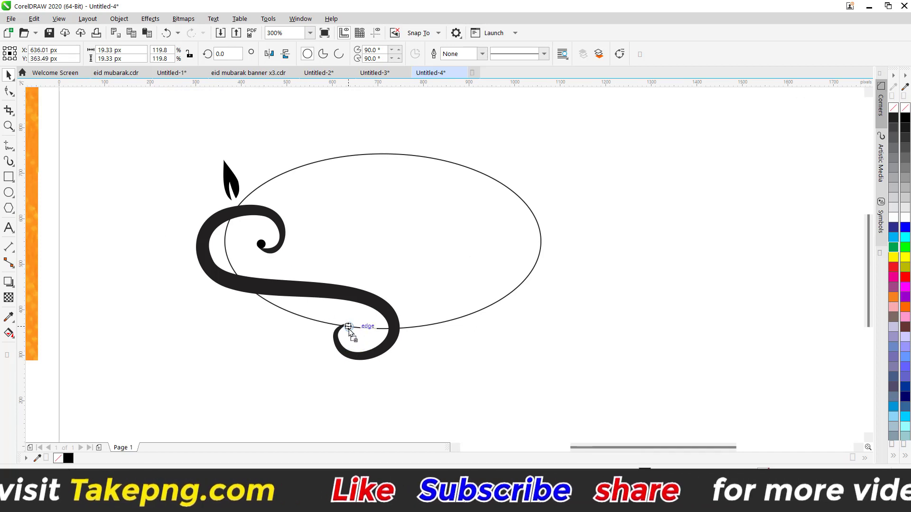
drag(349, 330, 349, 330)
scroll(349, 330, up, 15)
drag(446, 289, 463, 284)
drag(463, 284, 464, 285)
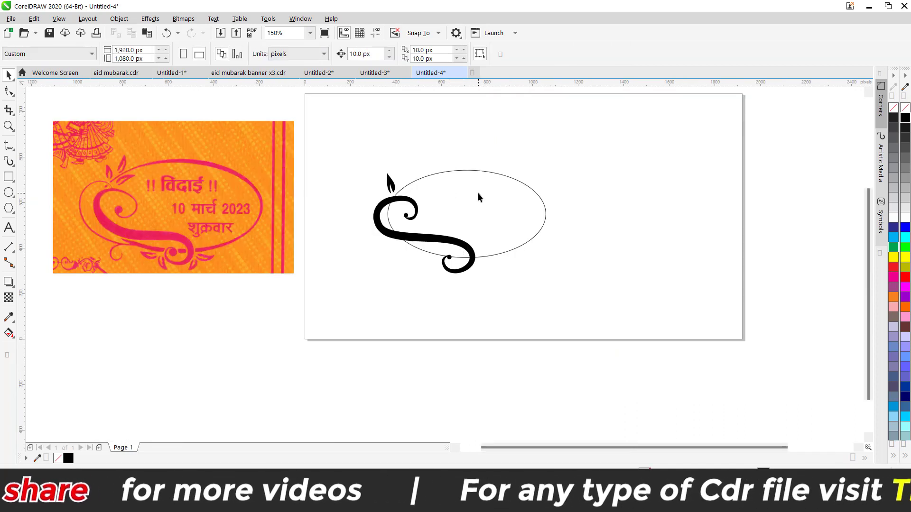
Convert the large oval to an arc and reposition its ends at about 149° and 230°, leaving it open on the left.
click(464, 170)
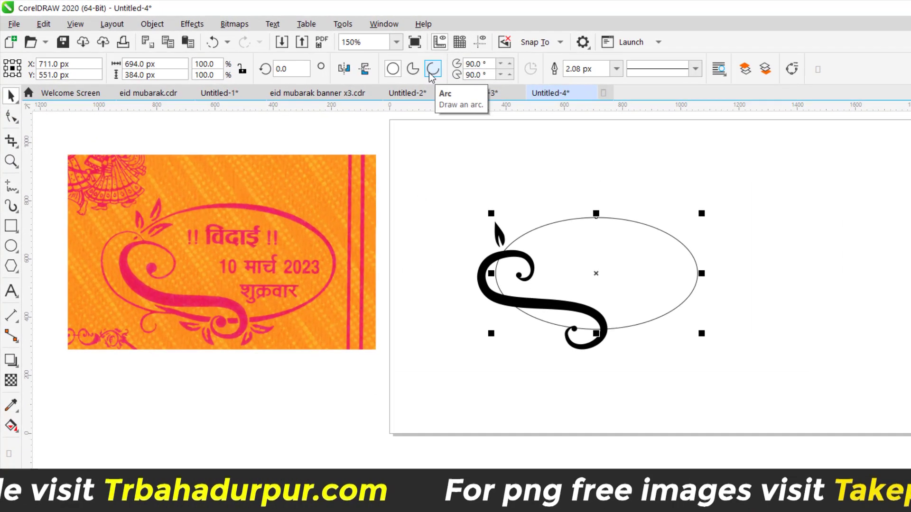
click(435, 71)
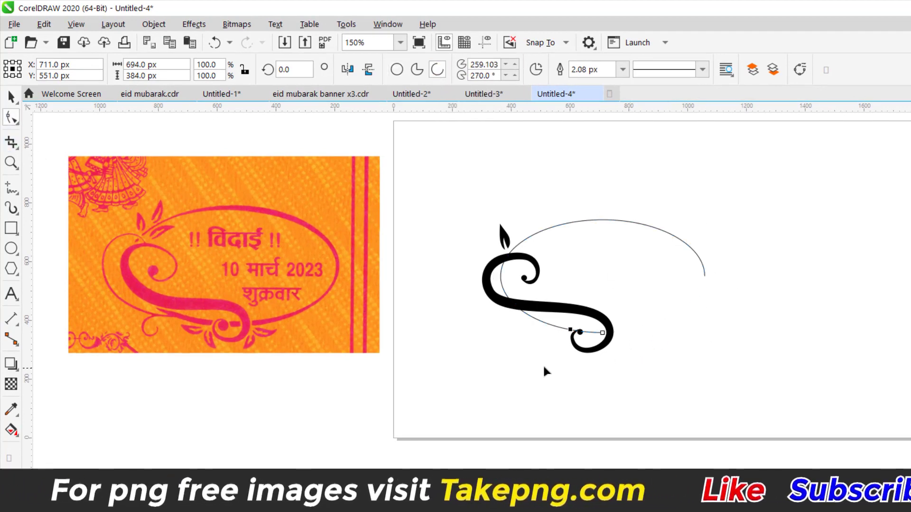
key(Delete)
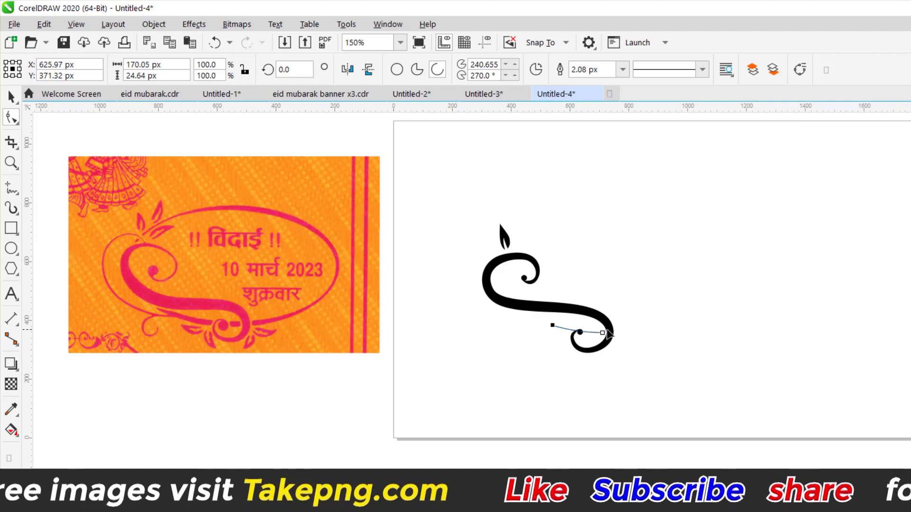
drag(522, 214, 500, 227)
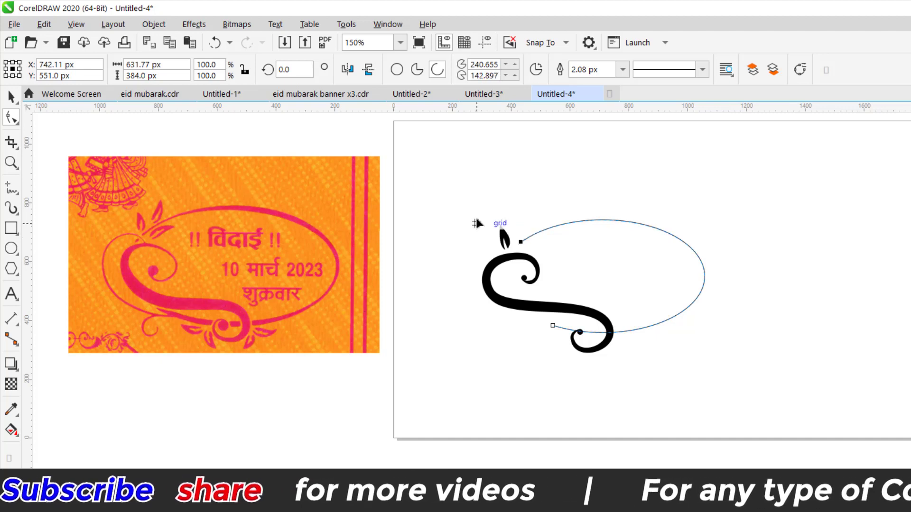
drag(521, 242, 532, 264)
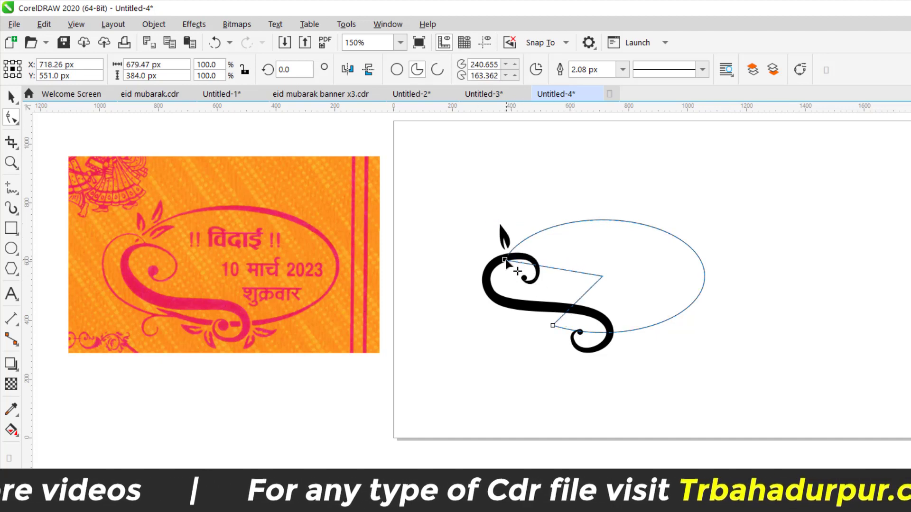
mouse_move(485, 241)
mouse_down()
mouse_move(480, 226)
mouse_move(473, 237)
mouse_up()
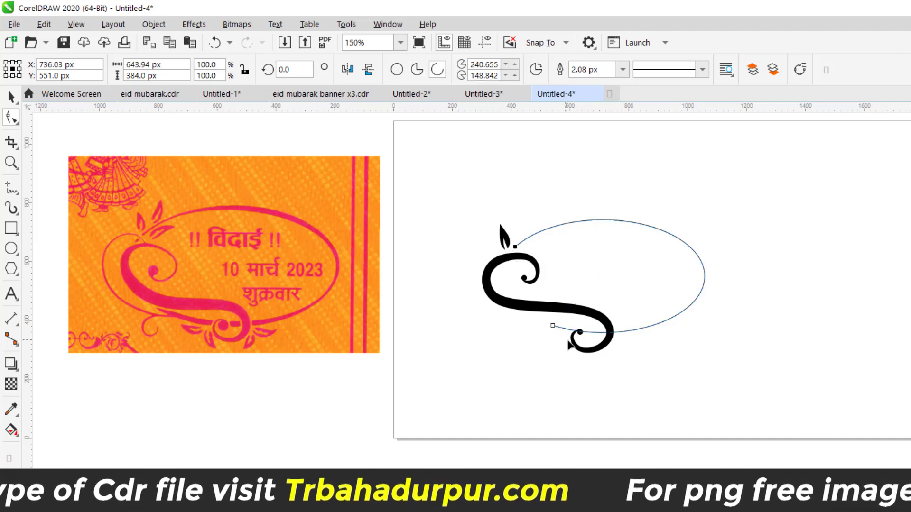
drag(551, 326, 526, 327)
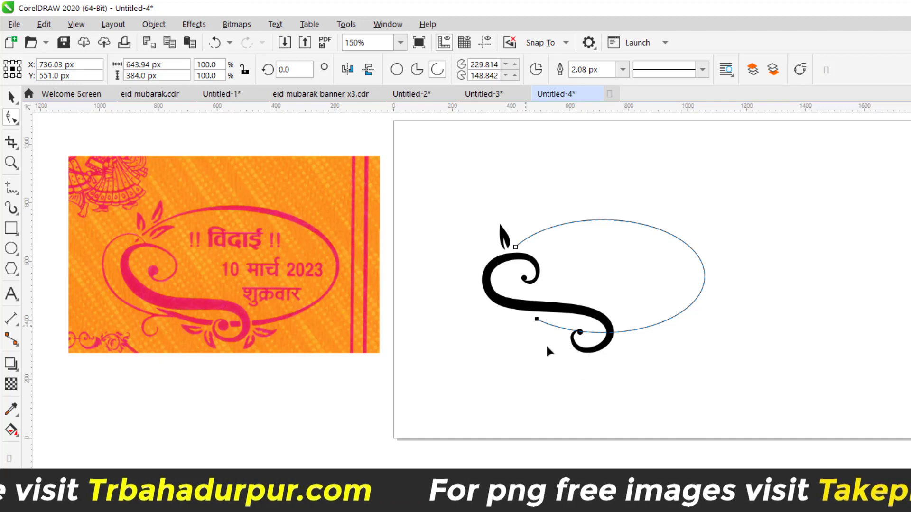
Apply the tapered Artistic Media preset stroke to the oval arc at a width of 39.43 px.
scroll(443, 235, up, 2)
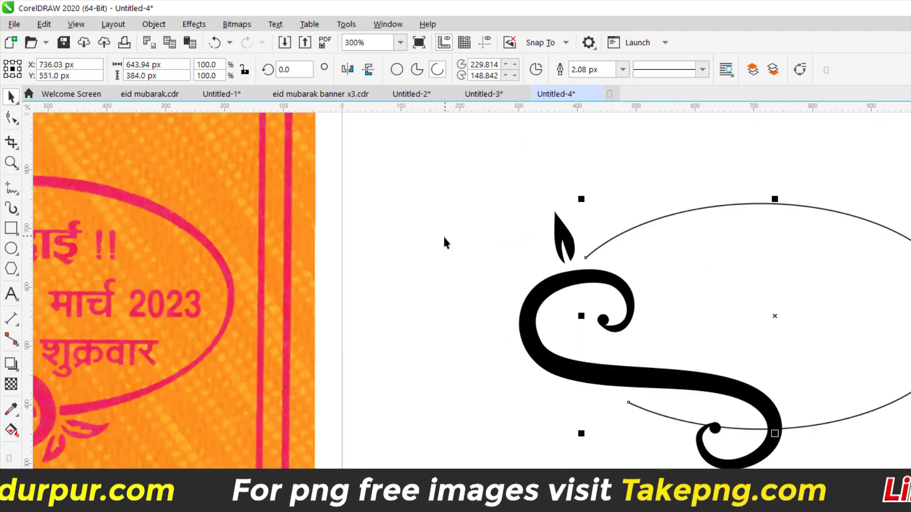
click(11, 209)
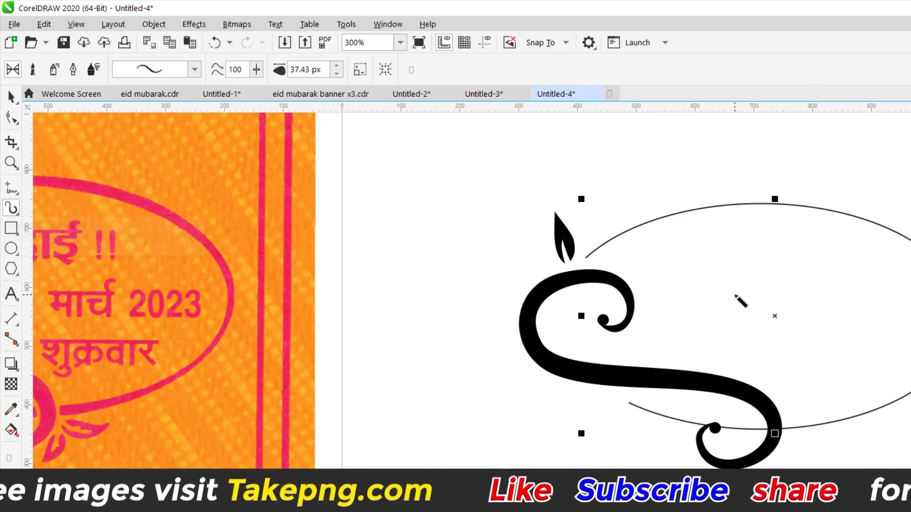
click(337, 66)
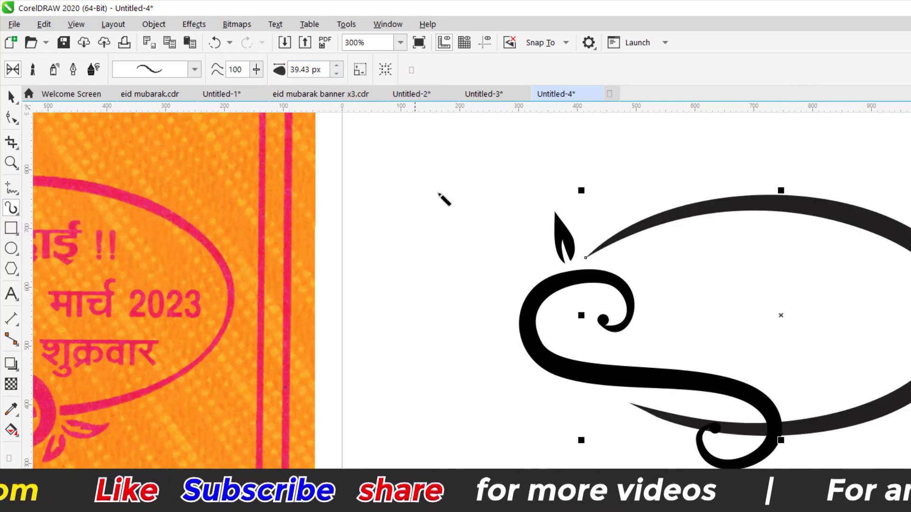
scroll(612, 257, down, 2)
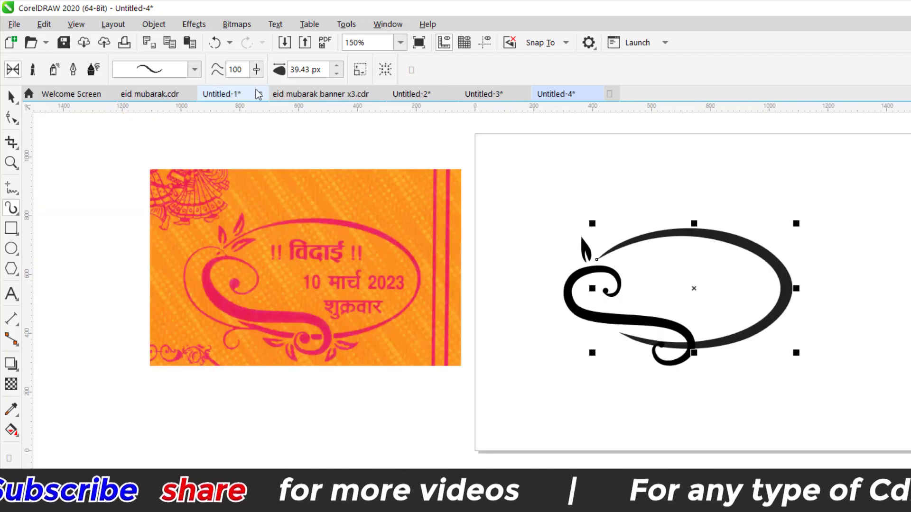
Reduce the oval arc's Artistic Media stroke width to 23.42 px.
click(337, 73)
click(337, 73)
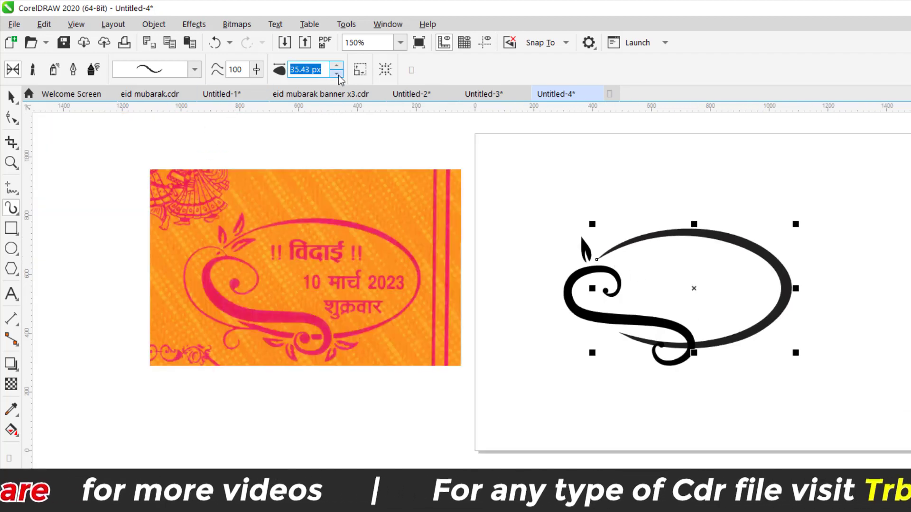
click(337, 73)
click(337, 74)
click(337, 73)
click(337, 74)
click(337, 73)
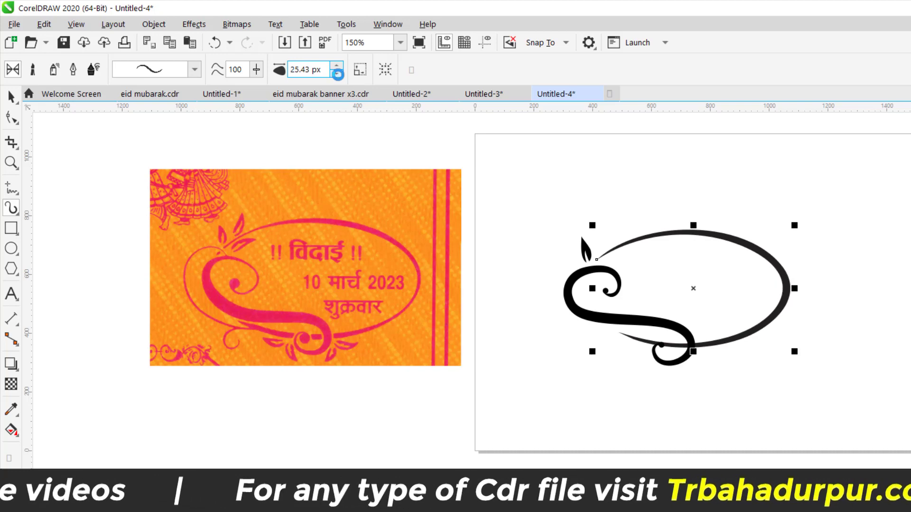
click(337, 73)
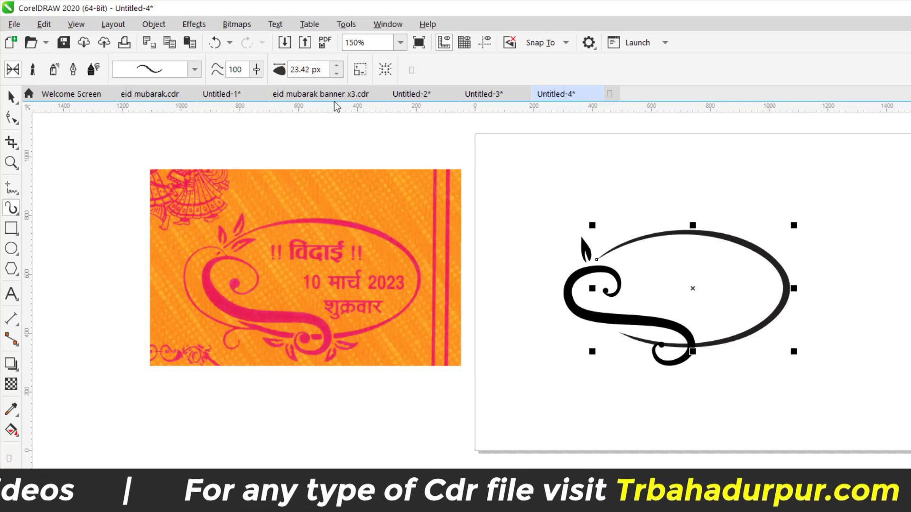
click(671, 430)
Duplicate the leaf twice near the arc's upper tip and rotate the lower copy to about 257° so it lies beside the arc.
scroll(687, 365, up, 1)
scroll(686, 366, down, 1)
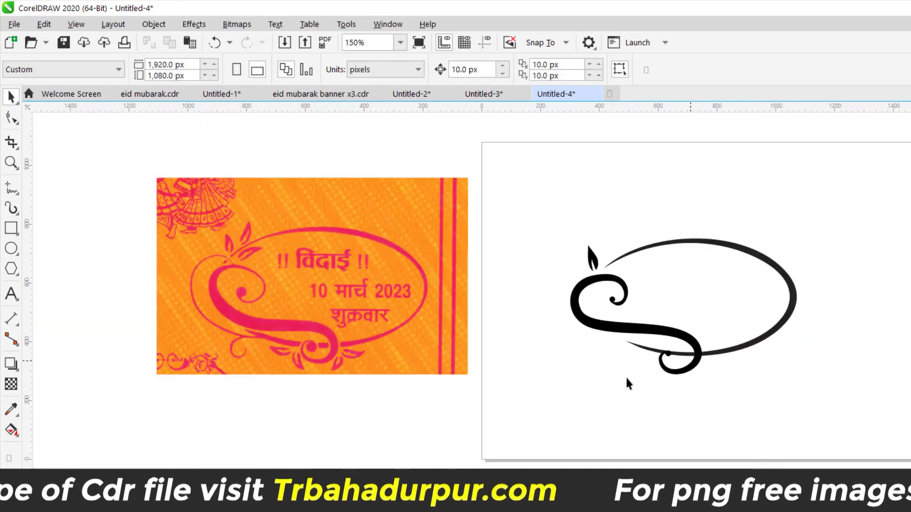
scroll(336, 349, up, 2)
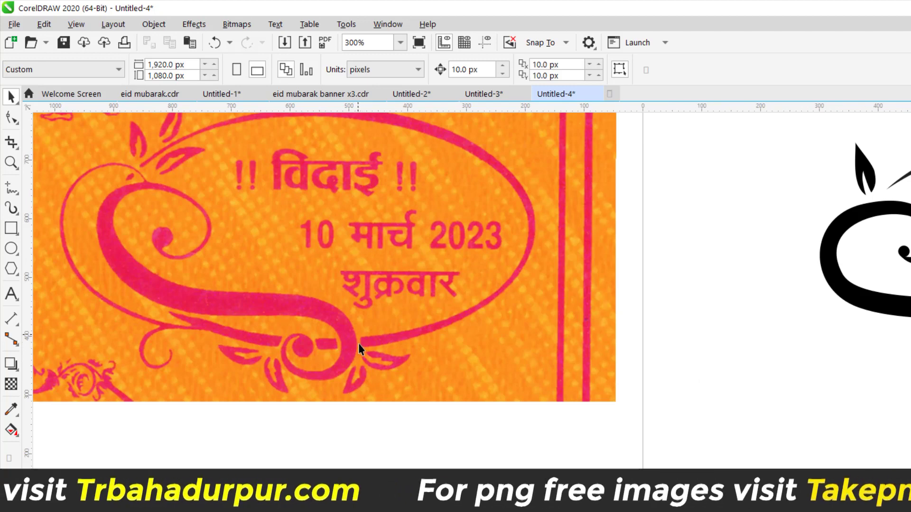
scroll(358, 346, down, 2)
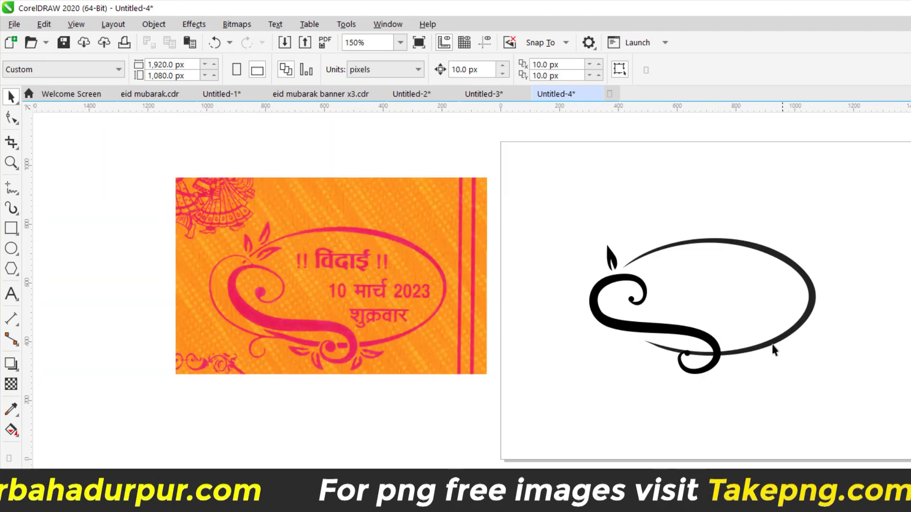
click(690, 344)
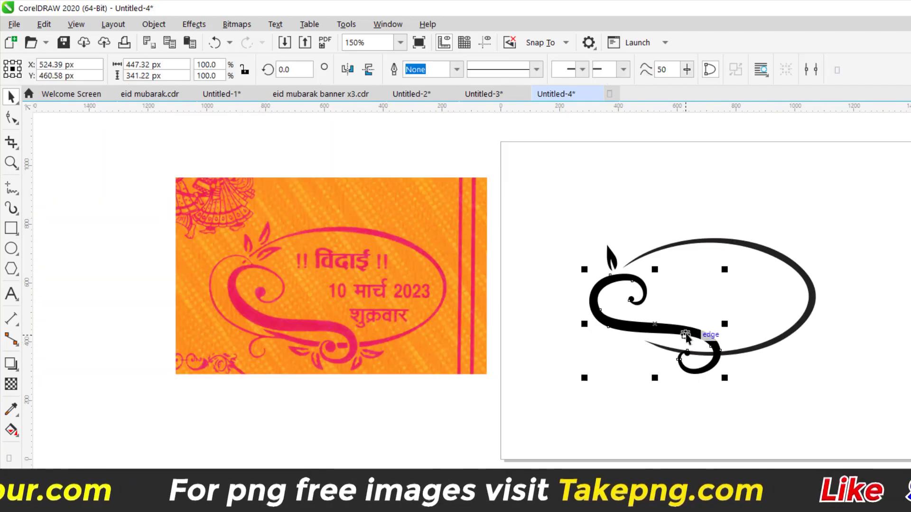
click(611, 260)
scroll(612, 261, up, 4)
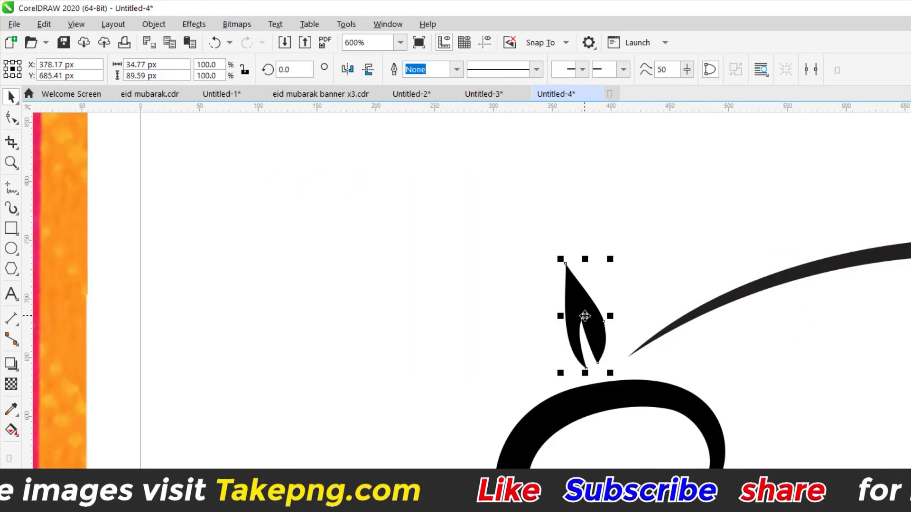
drag(590, 325, 623, 376)
click(630, 334)
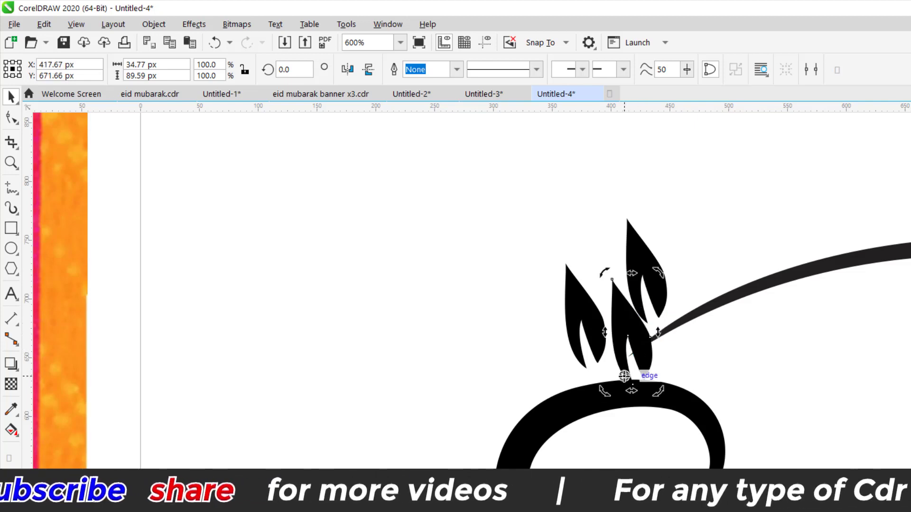
drag(657, 273, 707, 429)
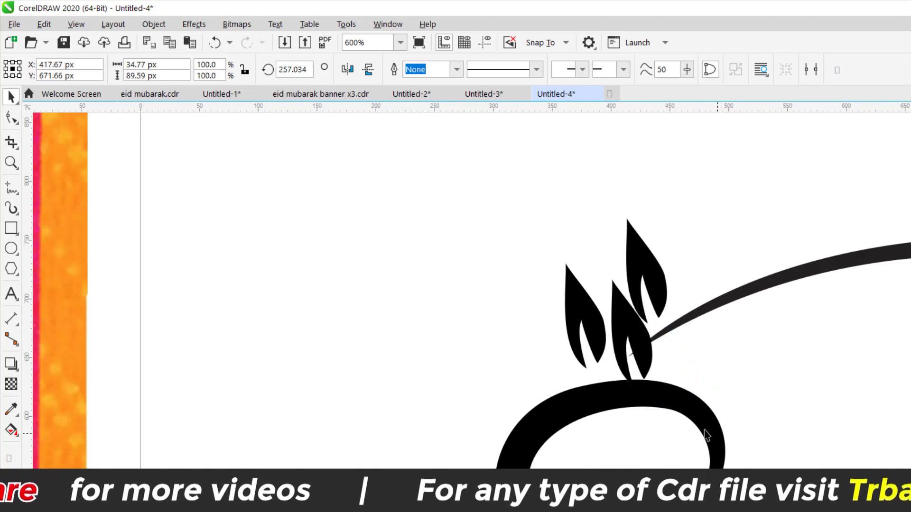
drag(650, 379, 692, 355)
Rotate the upper leaf copy upright and position it above the arc's tip to form a fan of three leaves.
click(668, 287)
click(671, 284)
drag(655, 262, 657, 288)
drag(684, 210, 701, 214)
key(Escape)
key(F4)
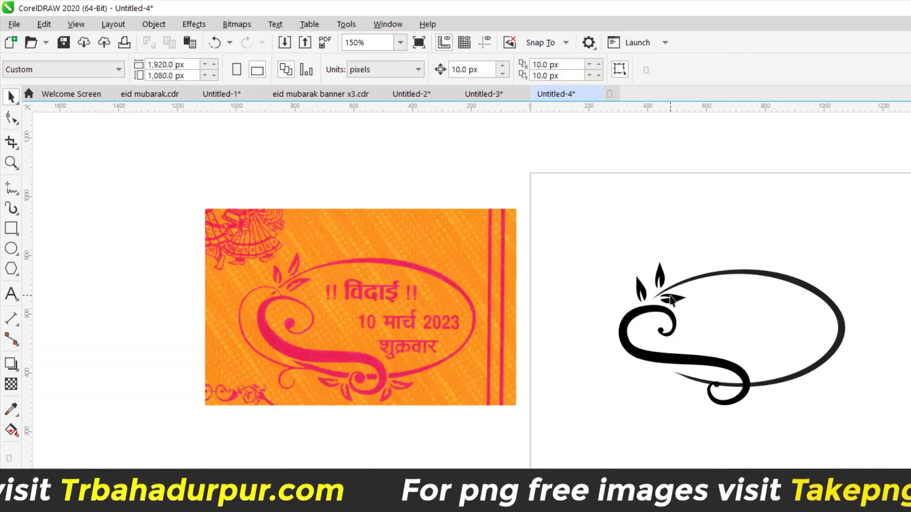
Move the leftmost leaf slightly closer to the arc's upper tip.
scroll(668, 322, up, 8)
click(650, 331)
scroll(295, 274, down, 3)
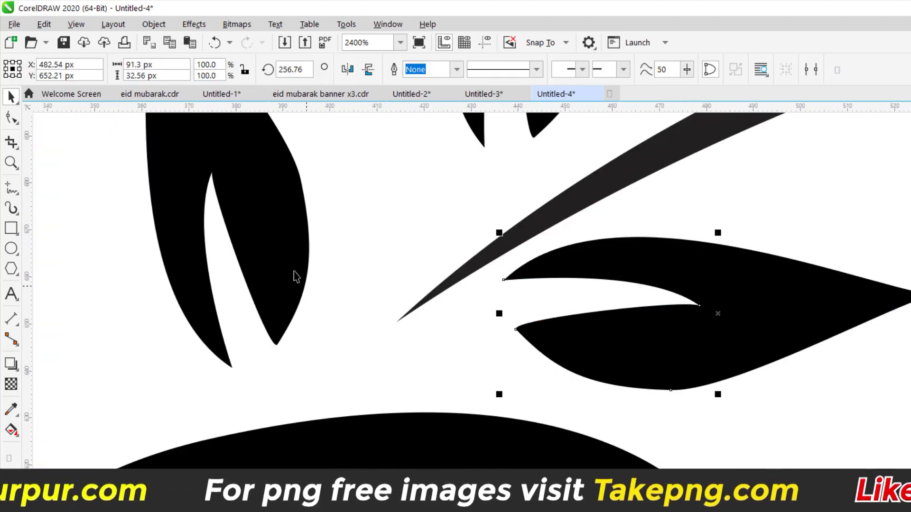
drag(294, 275, 319, 260)
scroll(528, 311, down, 5)
scroll(528, 311, down, 1)
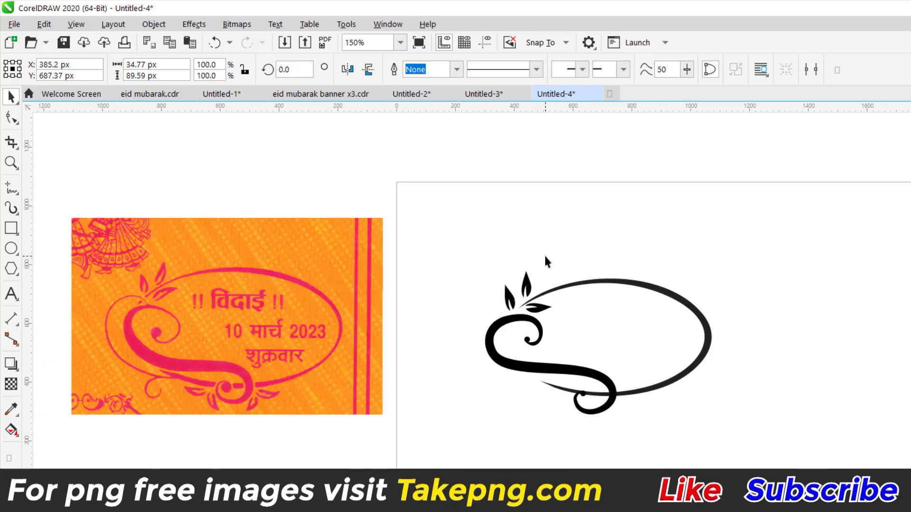
key(Escape)
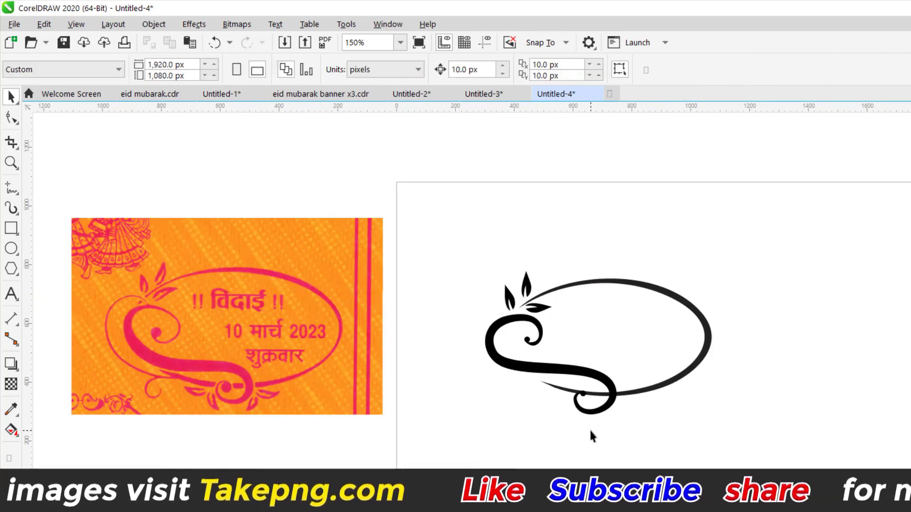
Place a copy of the horizontal leaf to the right of the scroll's lower loop and rotate it to about 227°.
drag(592, 417, 624, 406)
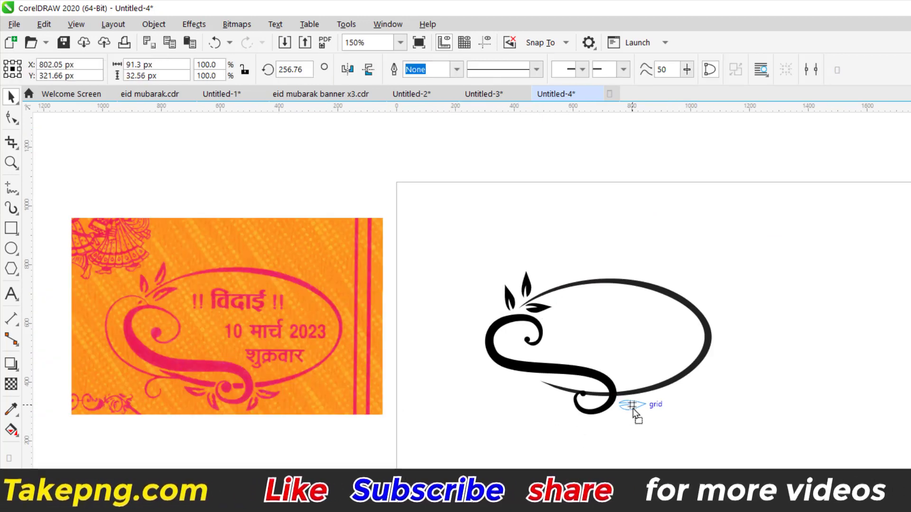
scroll(617, 413, up, 2)
click(674, 362)
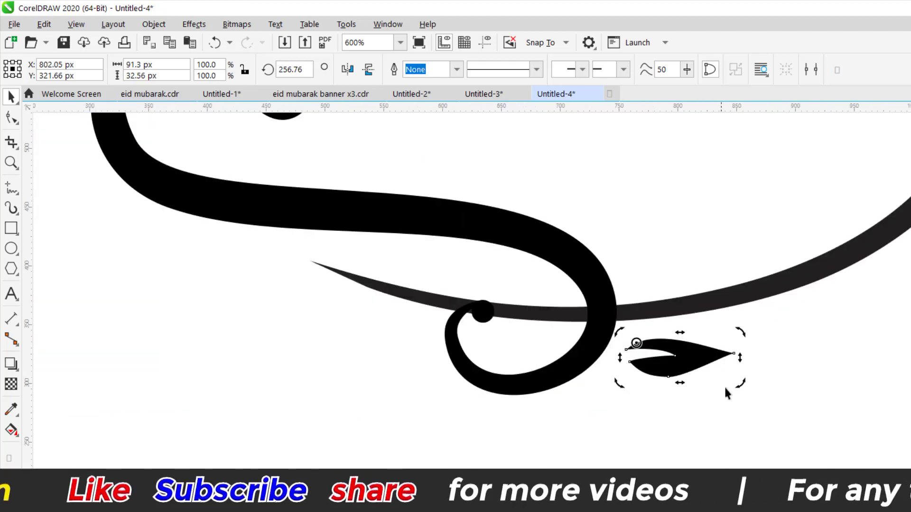
drag(739, 386, 686, 451)
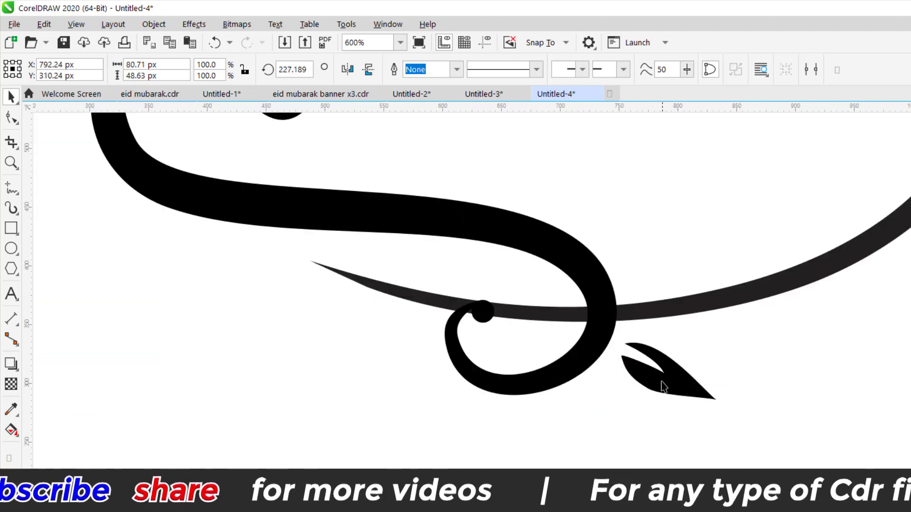
key(Escape)
click(662, 372)
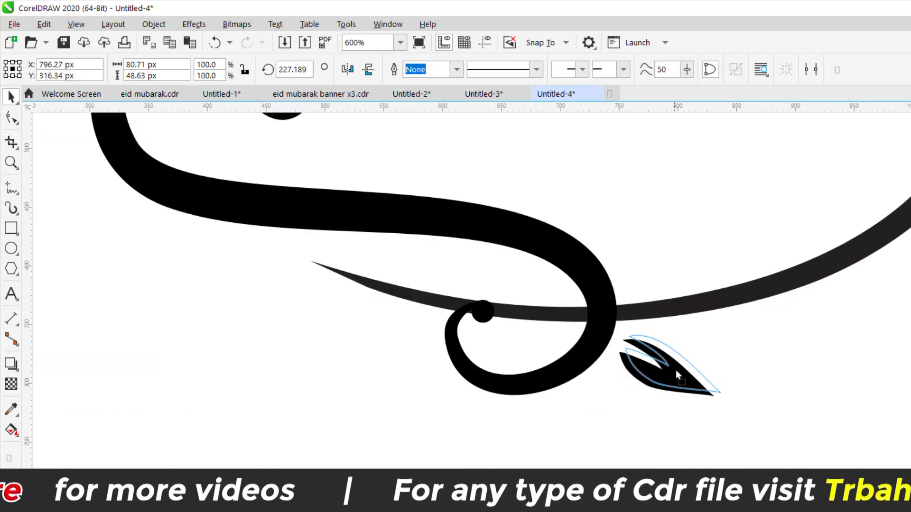
Duplicate the leaf beside the lower loop slightly below the original and scale the copy to about 54%.
drag(671, 370, 659, 392)
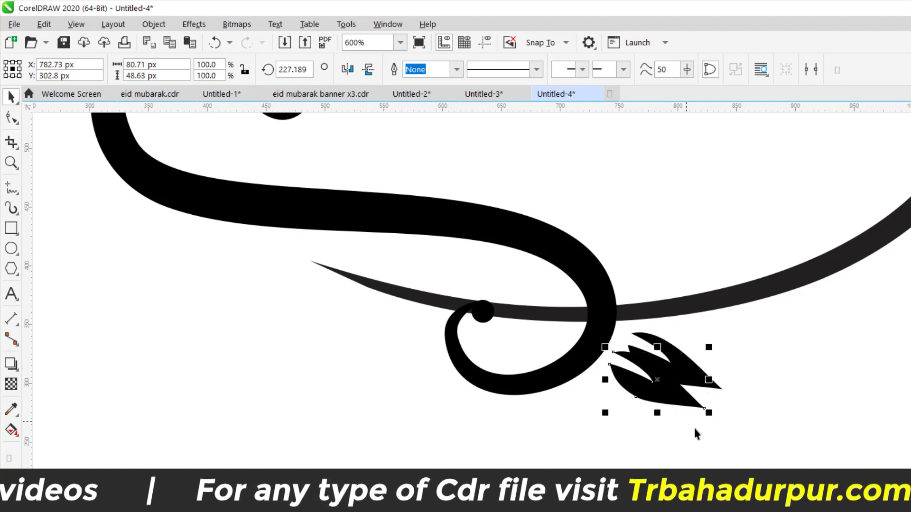
drag(707, 414, 661, 394)
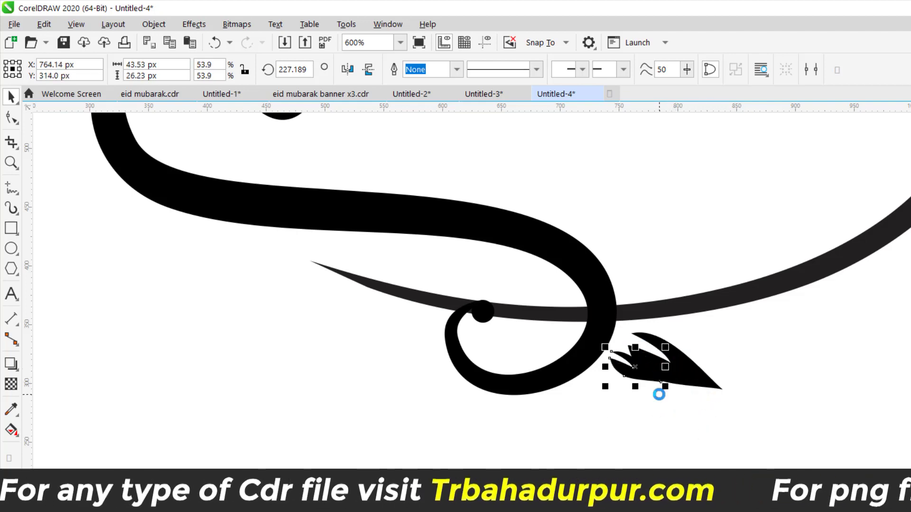
scroll(657, 389, down, 4)
scroll(630, 400, up, 4)
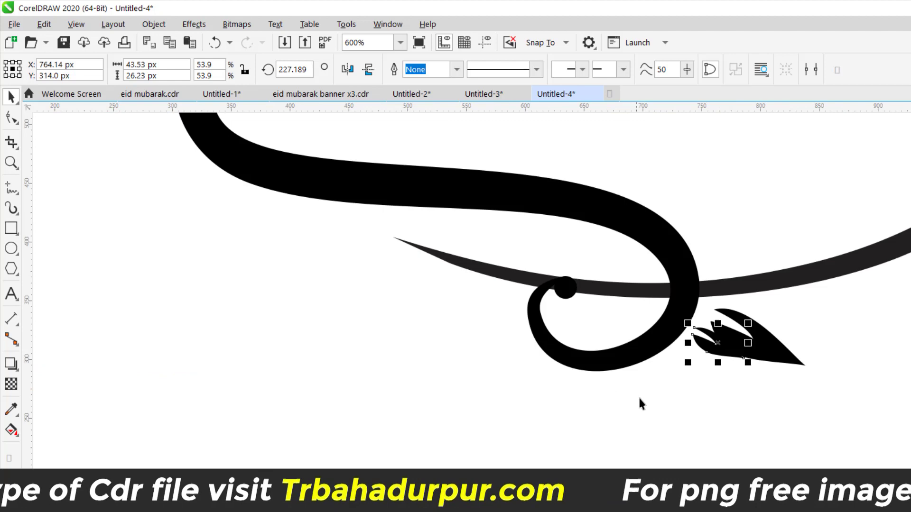
Rotate the small leaf copy beside the lower loop and mirror it horizontally, reaching an angle of about 359°.
scroll(734, 345, up, 2)
click(735, 354)
drag(763, 379, 683, 420)
click(346, 71)
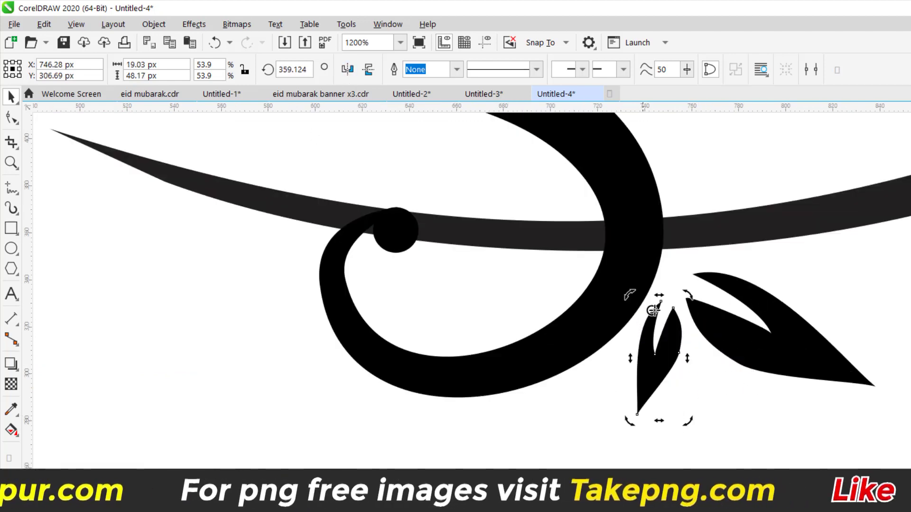
click(654, 365)
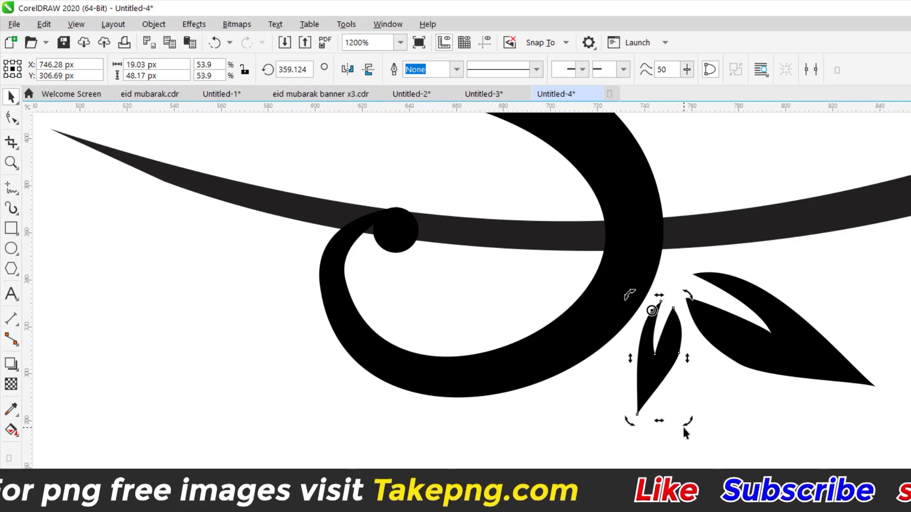
drag(683, 424, 697, 411)
key(Escape)
Place a copy of the large right-hand leaf on the lower loop's left side, scale it to 63.4% and rotate it to about 123°.
scroll(377, 372, down, 6)
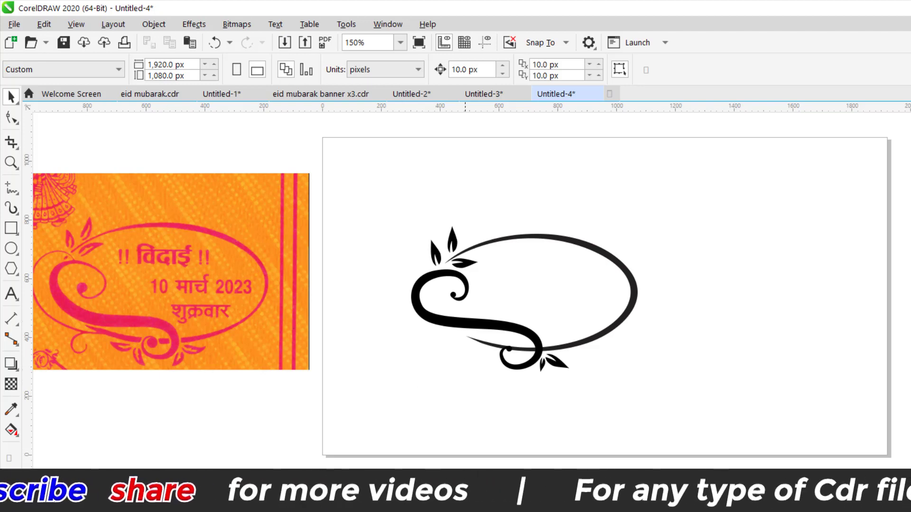
scroll(455, 284, left, 2)
scroll(456, 284, left, 2)
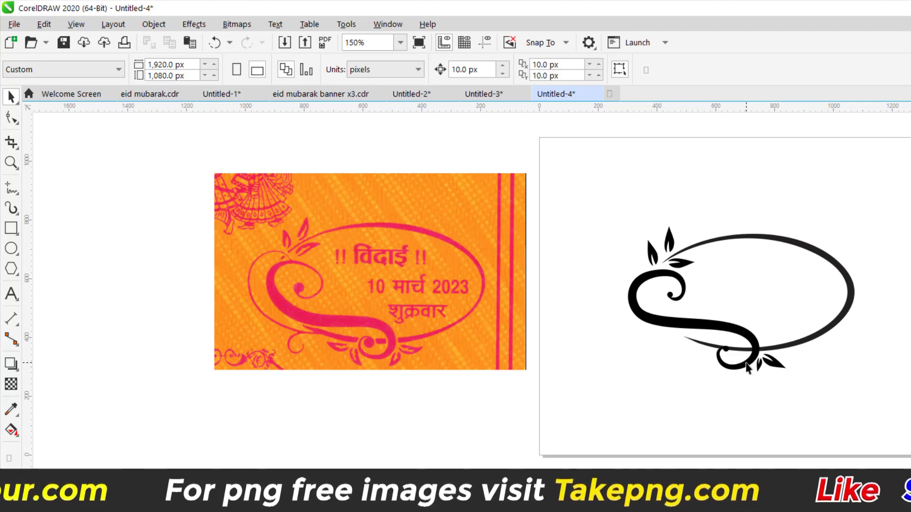
scroll(747, 368, up, 2)
scroll(788, 369, down, 2)
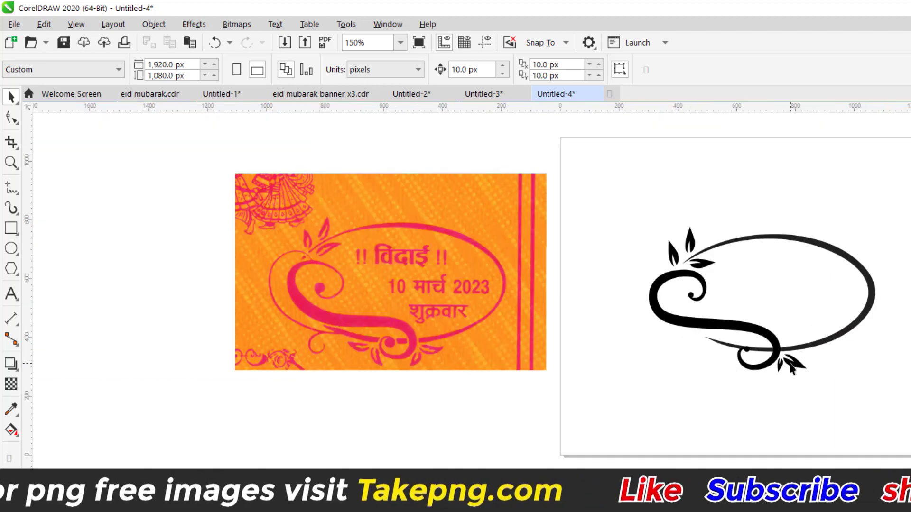
drag(791, 369, 742, 385)
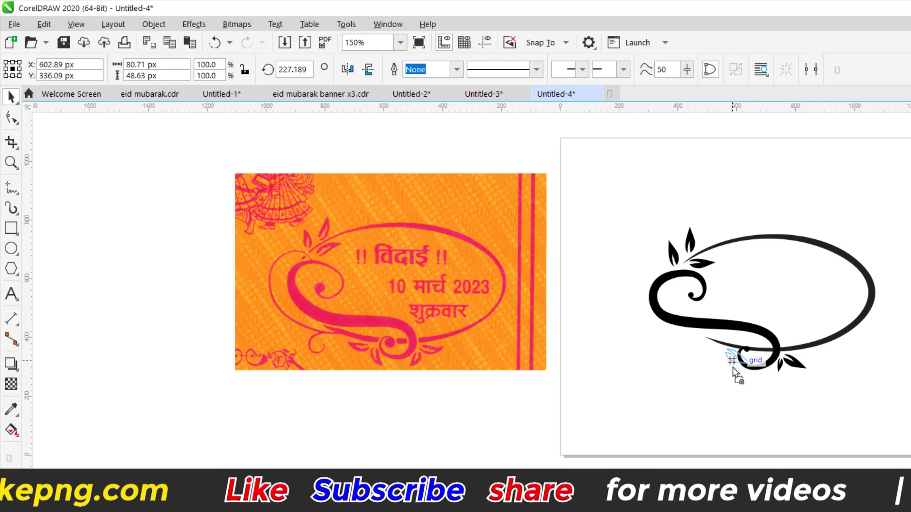
drag(732, 367, 730, 364)
scroll(731, 363, up, 4)
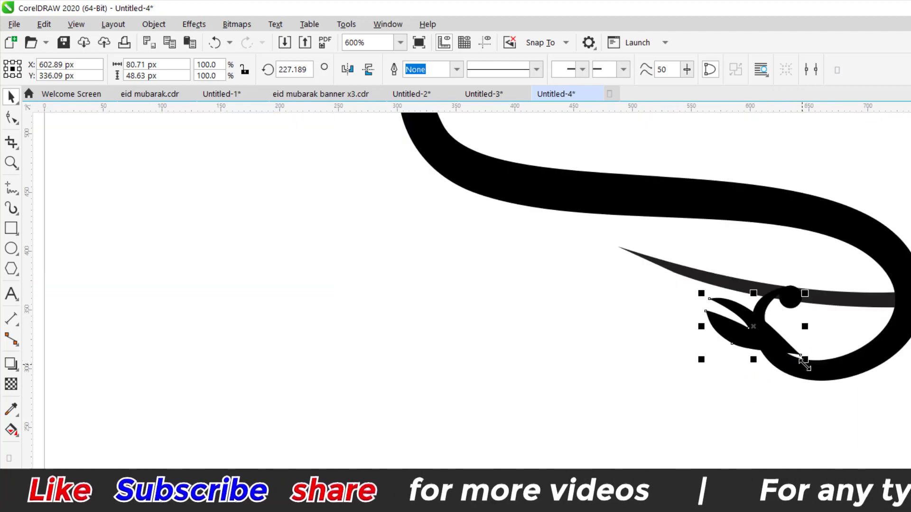
drag(805, 363, 663, 264)
click(766, 332)
Duplicate the leaf left of the loop, mirror the copy horizontally and vertically, and set it above the arc pointing up and left.
scroll(767, 331, up, 2)
scroll(693, 304, down, 2)
click(347, 71)
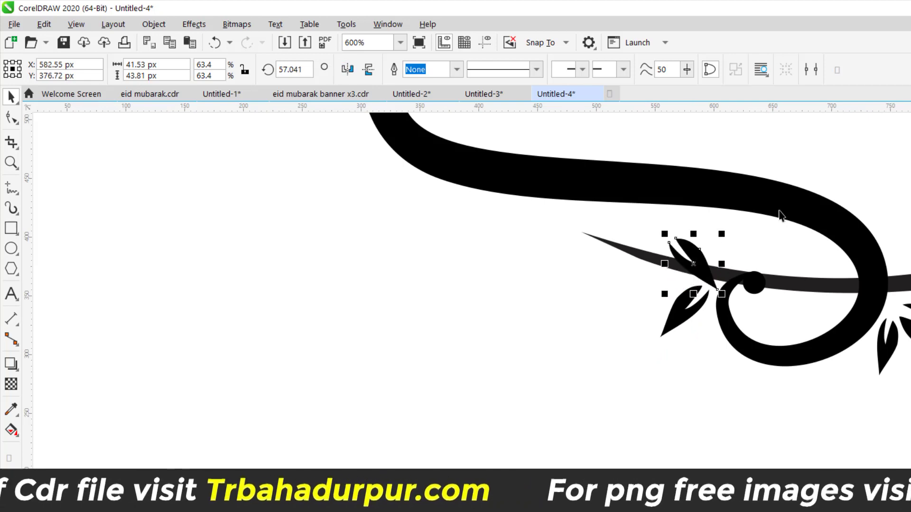
click(368, 69)
scroll(663, 234, up, 4)
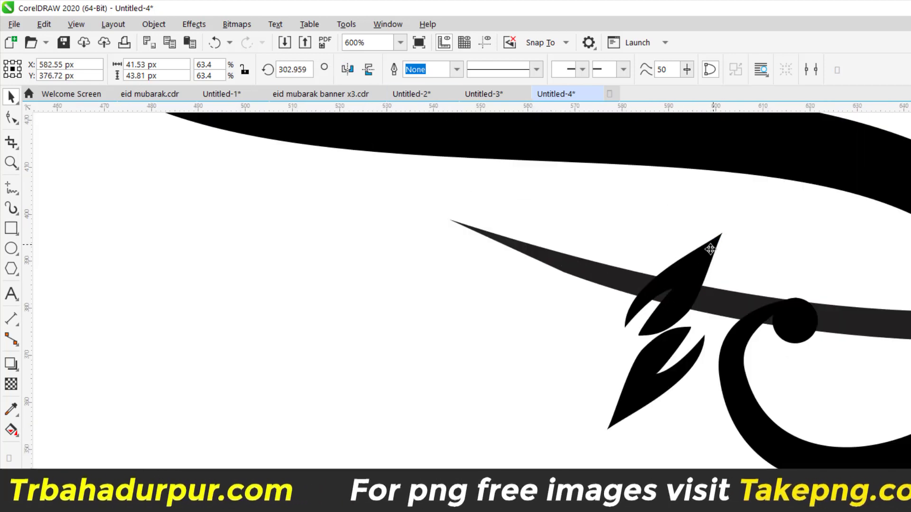
drag(732, 212, 399, 240)
drag(582, 253, 654, 224)
Move the leaf below the arc slightly to refine its spacing from the lower loop.
scroll(625, 358, down, 4)
scroll(622, 349, up, 2)
drag(621, 348, 615, 342)
scroll(615, 342, down, 6)
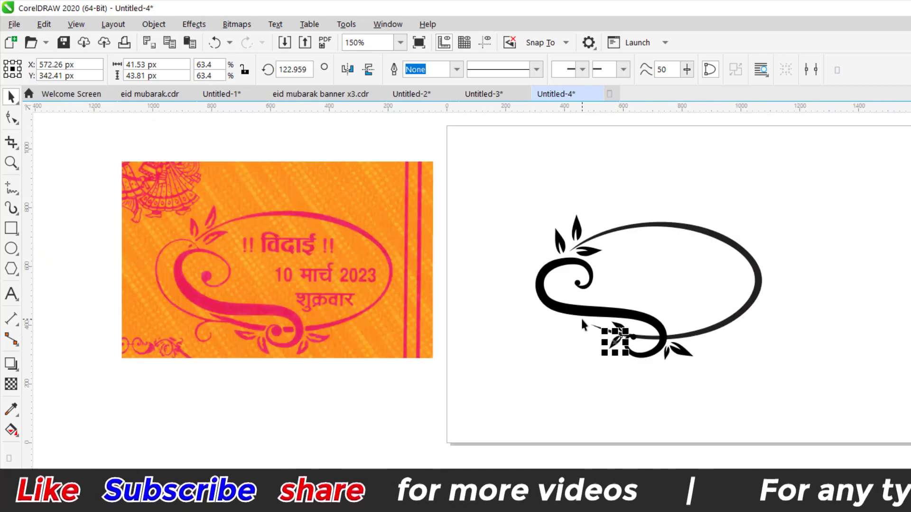
Place a copy of the leaf below the arc on the arc's left tip and rotate it to about 58°.
scroll(580, 317, up, 4)
scroll(719, 415, up, 1)
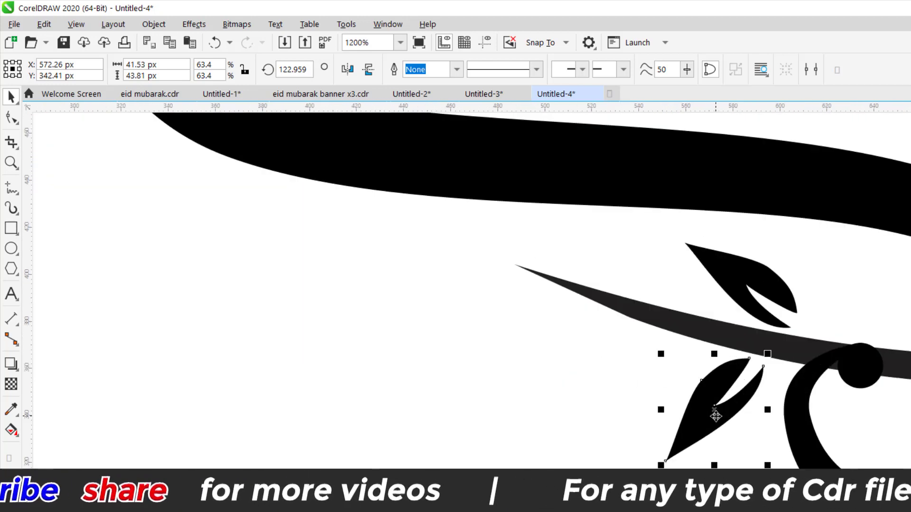
drag(712, 415, 480, 244)
click(590, 391)
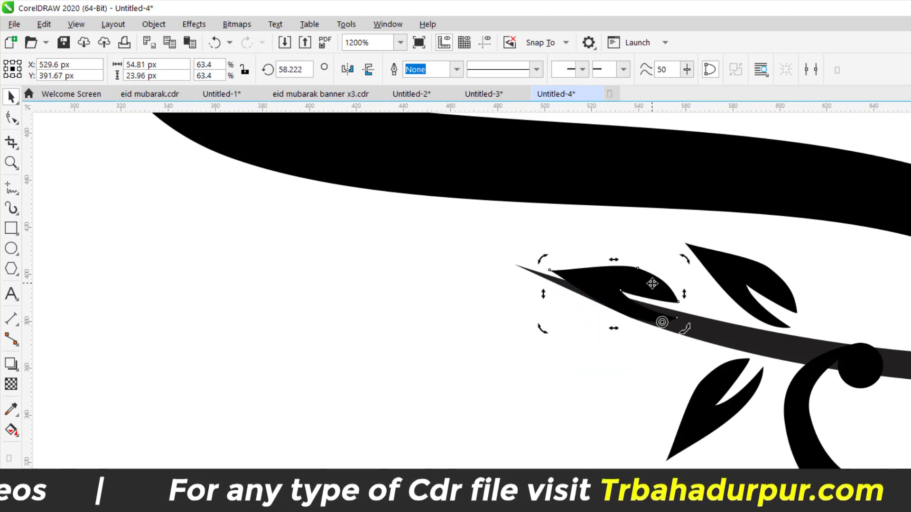
click(652, 283)
drag(651, 284, 527, 242)
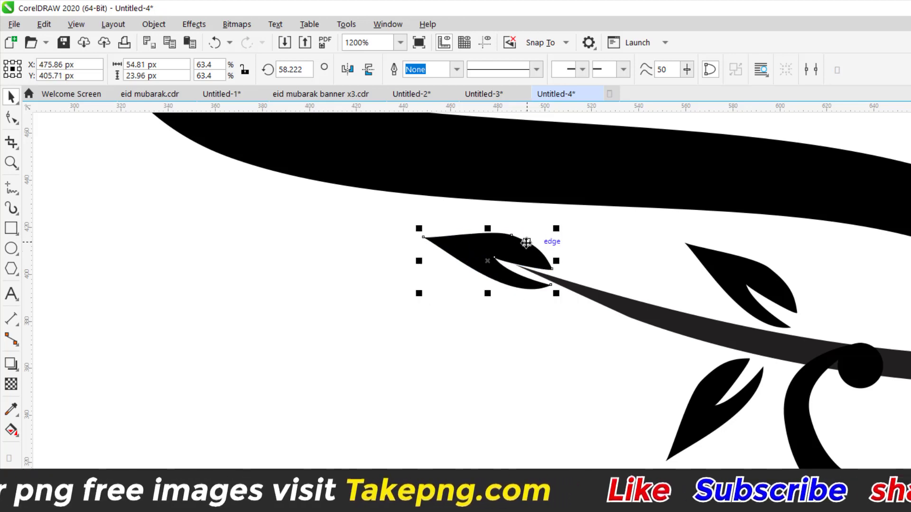
Copy the tip leaf to just above the arc, scale the copy to 43.4% and rotate it to about 27°.
drag(420, 237, 463, 250)
drag(517, 276, 645, 266)
click(638, 266)
mouse_move(691, 296)
mouse_down()
mouse_move(693, 315)
mouse_move(686, 296)
mouse_up()
drag(650, 200, 647, 252)
click(668, 241)
click(648, 252)
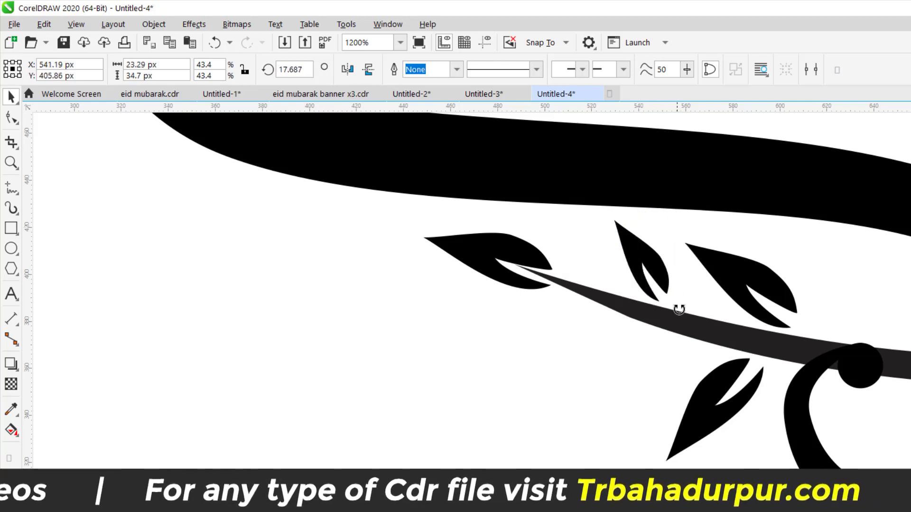
drag(679, 308, 682, 304)
Place a copy of the small leaf below the arc and rotate it to point left.
drag(636, 336, 631, 350)
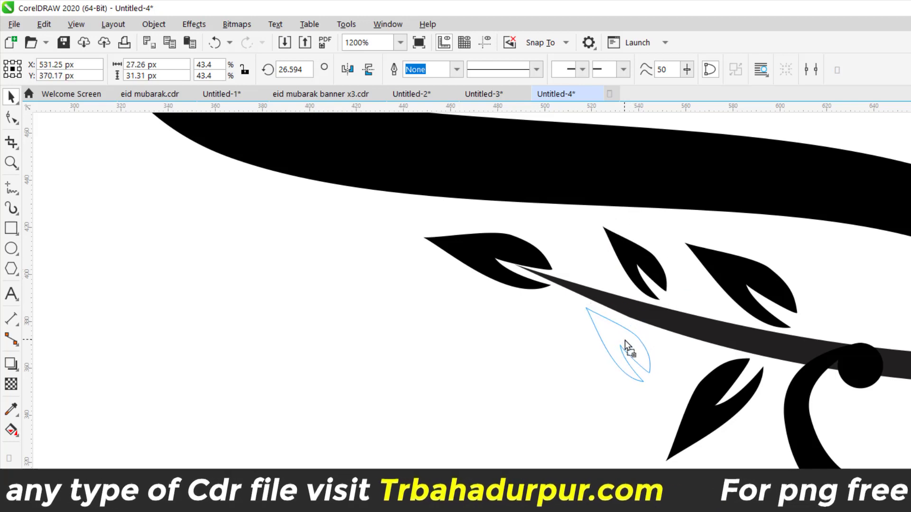
click(617, 344)
drag(580, 305, 551, 379)
click(620, 382)
drag(619, 382, 610, 397)
click(610, 420)
Apply a one-step outside contour of about 8.84 px to the S-shaped scroll.
scroll(610, 417, down, 3)
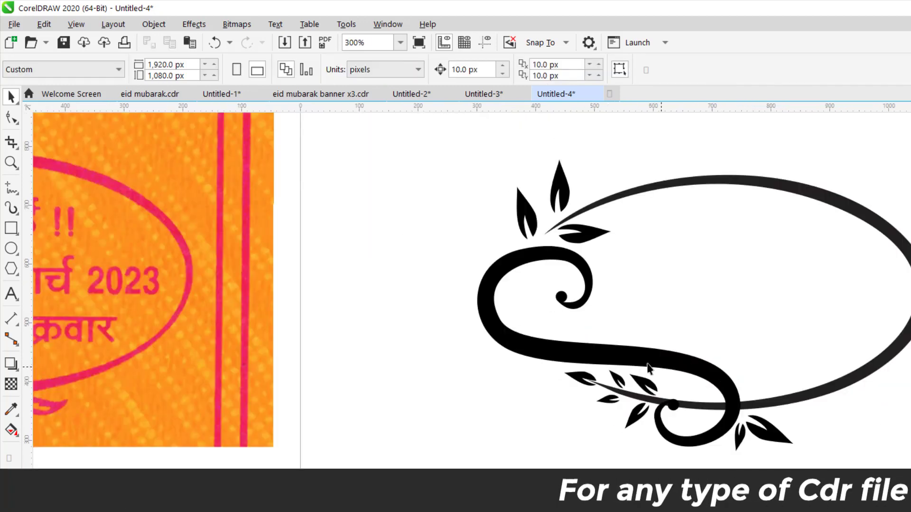
click(602, 363)
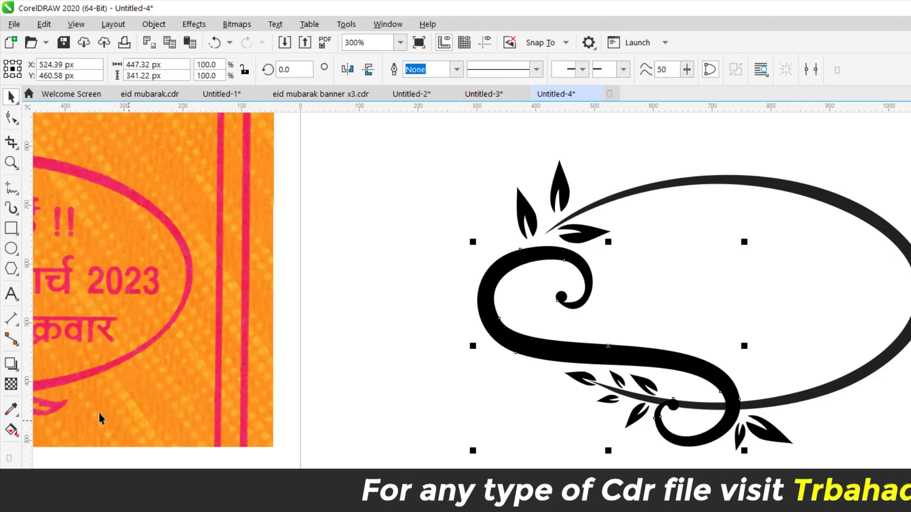
click(17, 370)
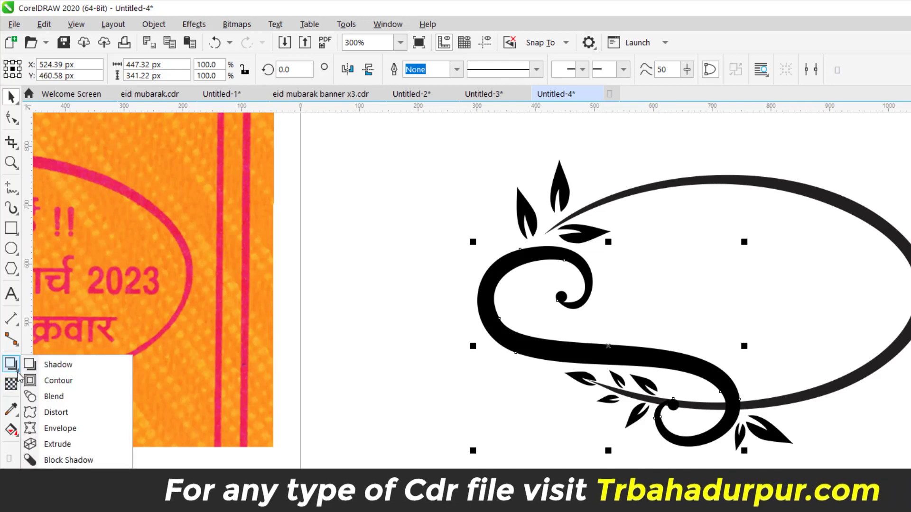
click(43, 378)
scroll(646, 365, up, 3)
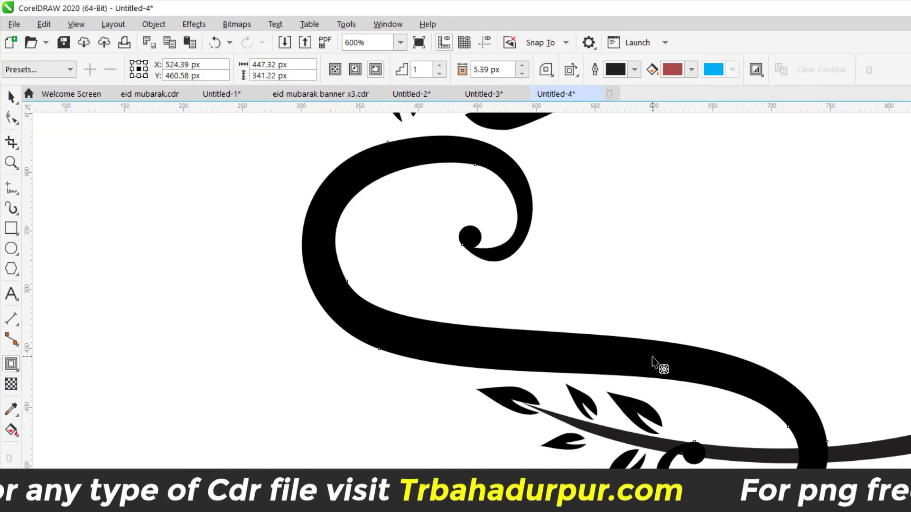
mouse_move(679, 336)
mouse_down()
mouse_move(687, 345)
mouse_move(681, 328)
mouse_move(754, 307)
mouse_move(849, 305)
mouse_move(839, 306)
mouse_up()
Break the contour apart from the scroll and fill the separated contour shape with white.
right_click(728, 356)
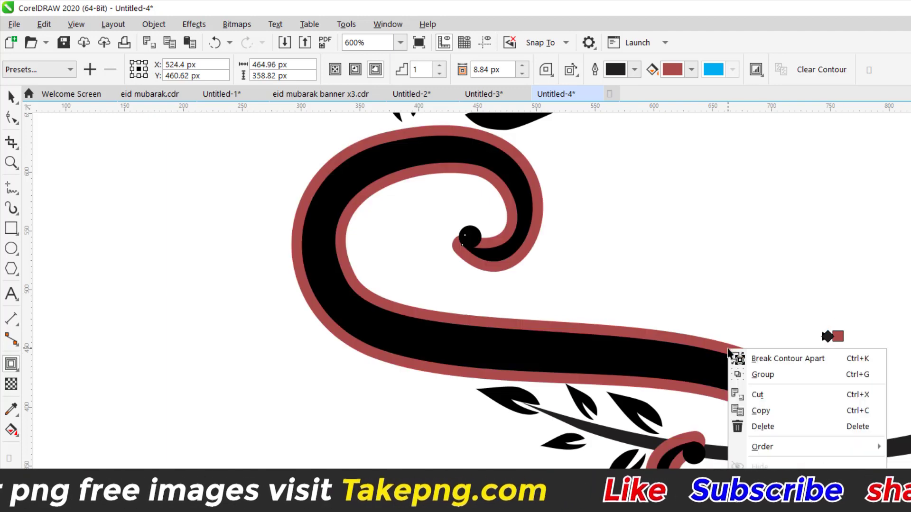
click(759, 359)
key(space)
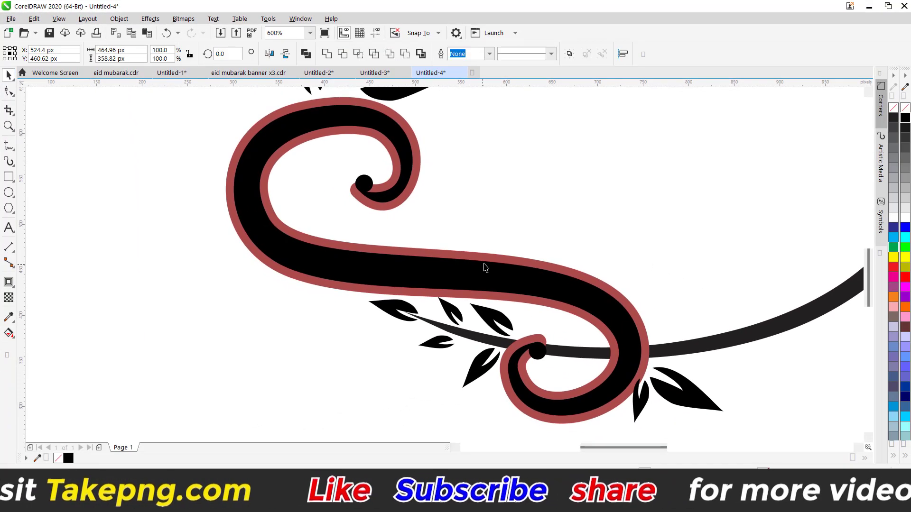
click(483, 262)
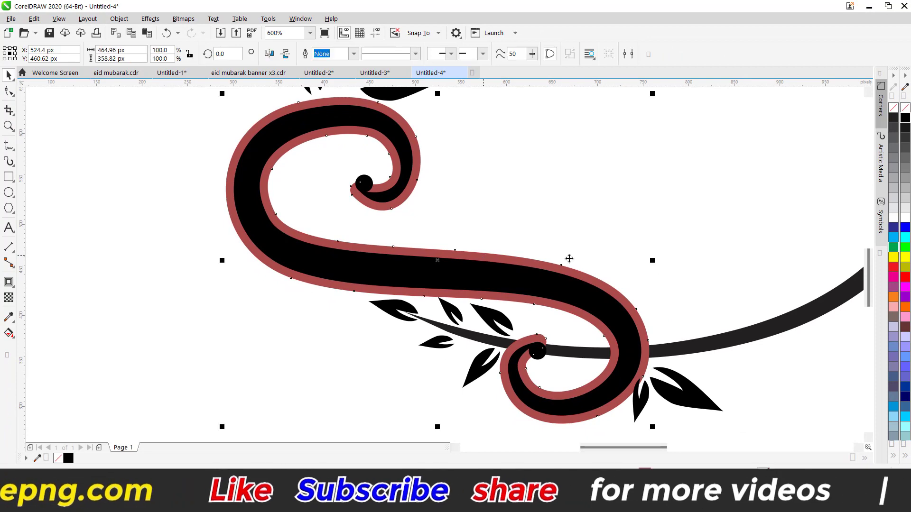
click(905, 219)
Recolour the contour shape behind the scroll light grey.
scroll(491, 323, down, 2)
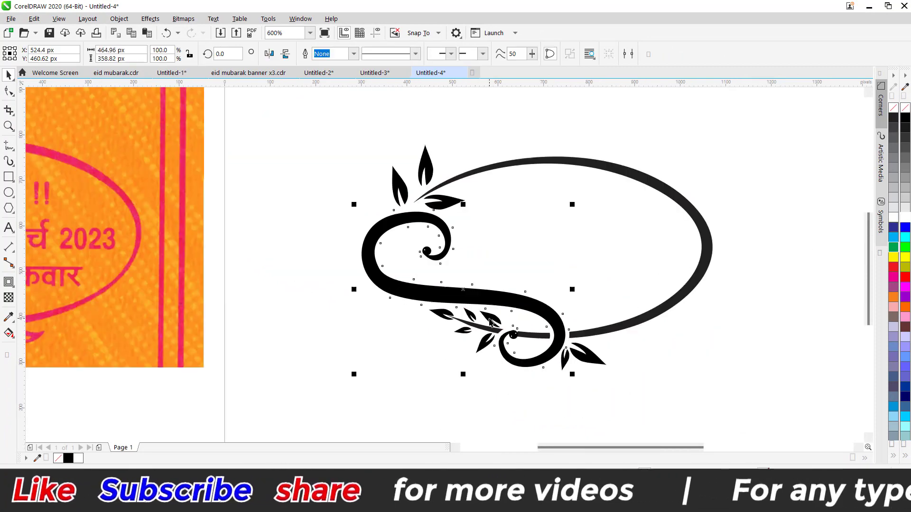
scroll(539, 368, down, 2)
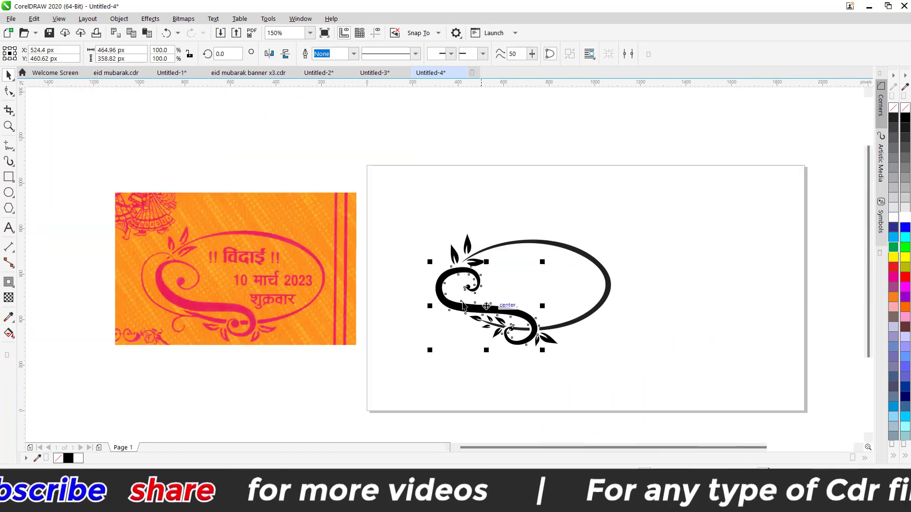
click(518, 350)
scroll(518, 349, up, 6)
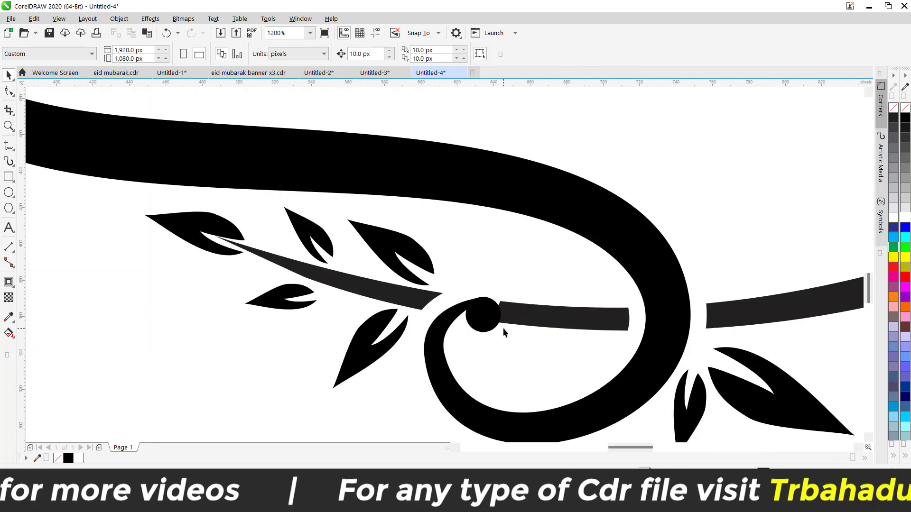
scroll(501, 332, down, 2)
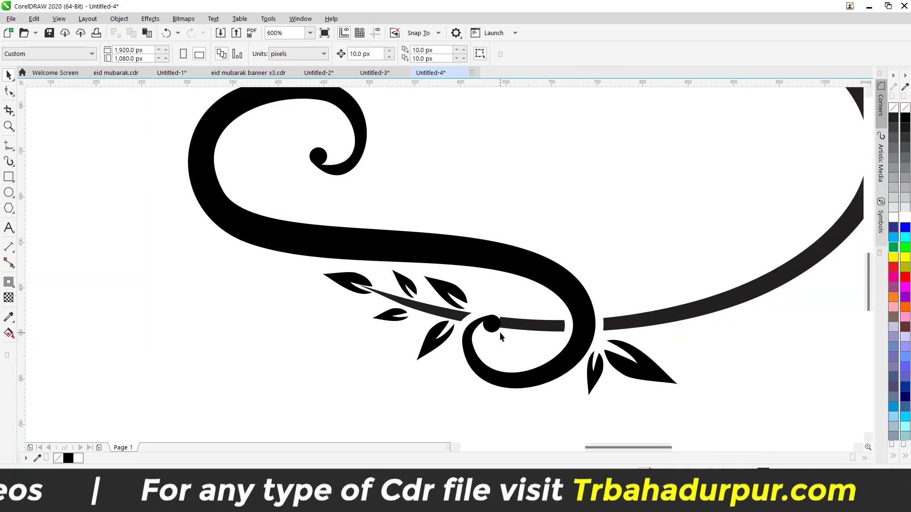
scroll(499, 332, down, 4)
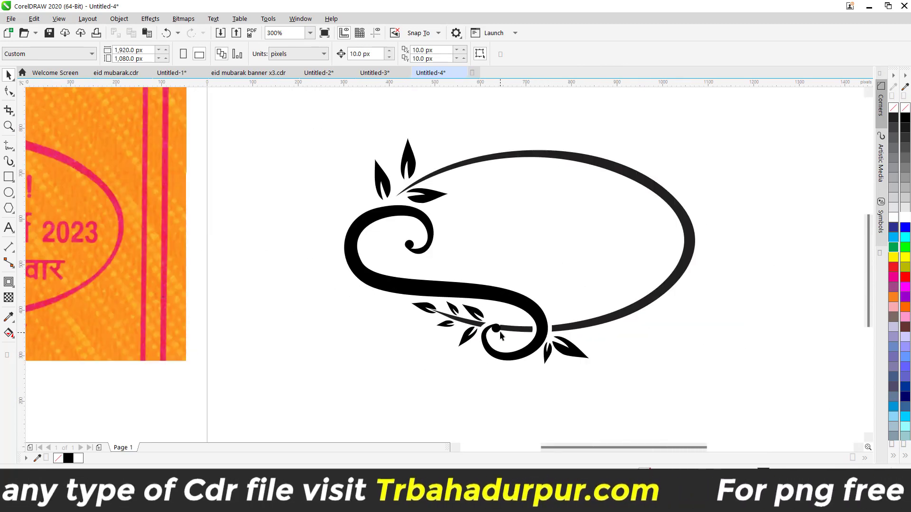
scroll(499, 332, up, 6)
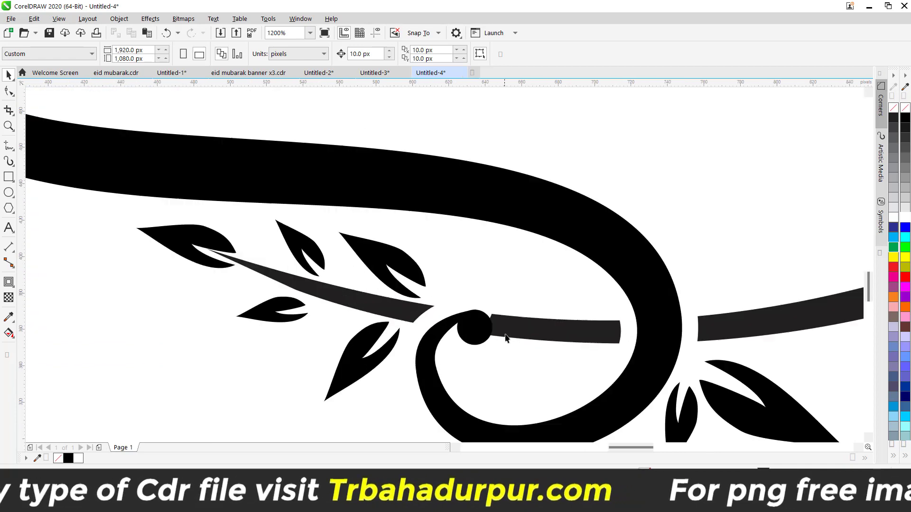
click(688, 316)
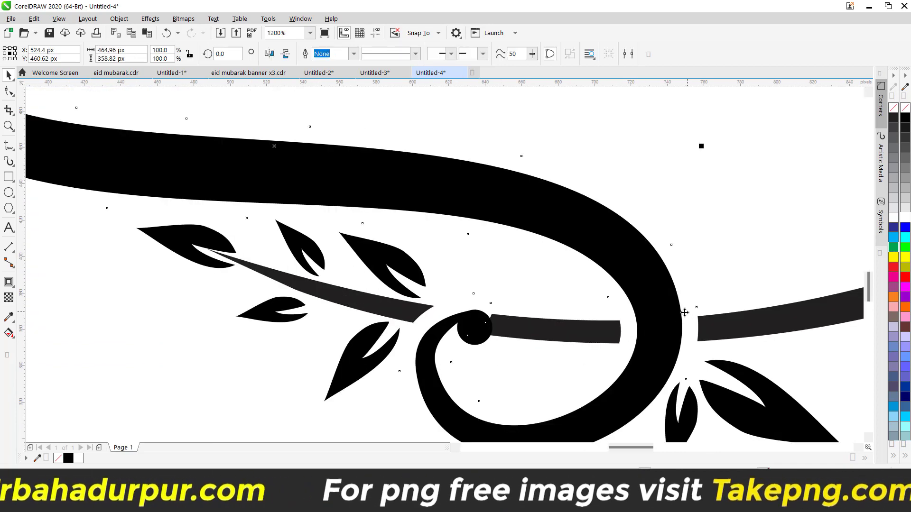
scroll(684, 313, down, 4)
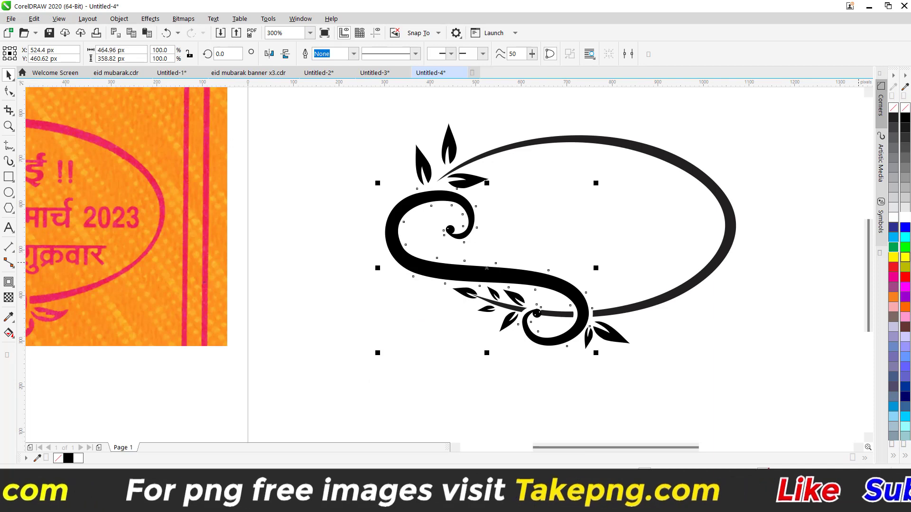
scroll(526, 320, up, 2)
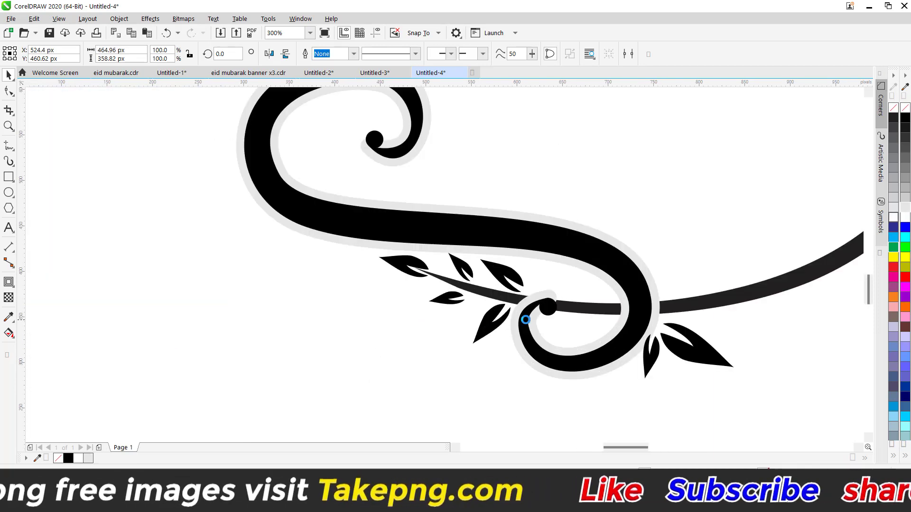
Pull the contour shape's inner end nodes outward and below the round tip of the scroll's lower curl.
scroll(541, 312, up, 3)
click(8, 91)
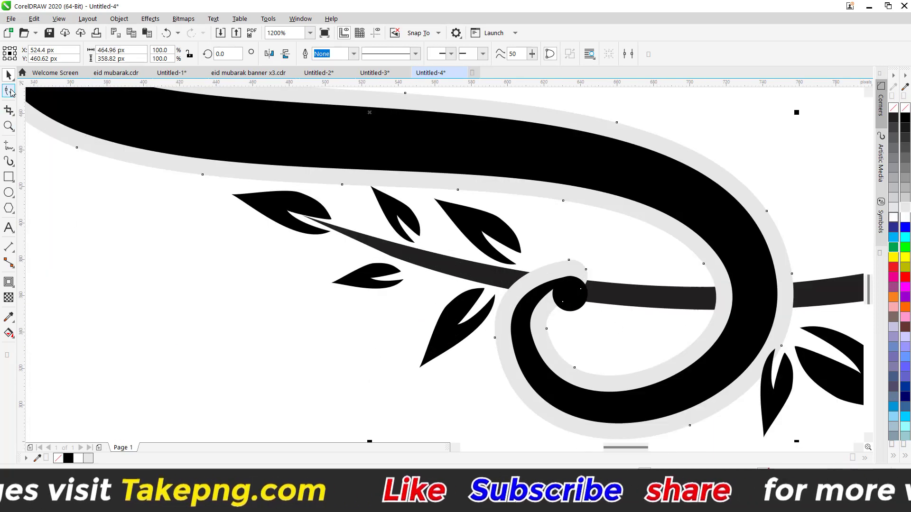
scroll(576, 306, up, 2)
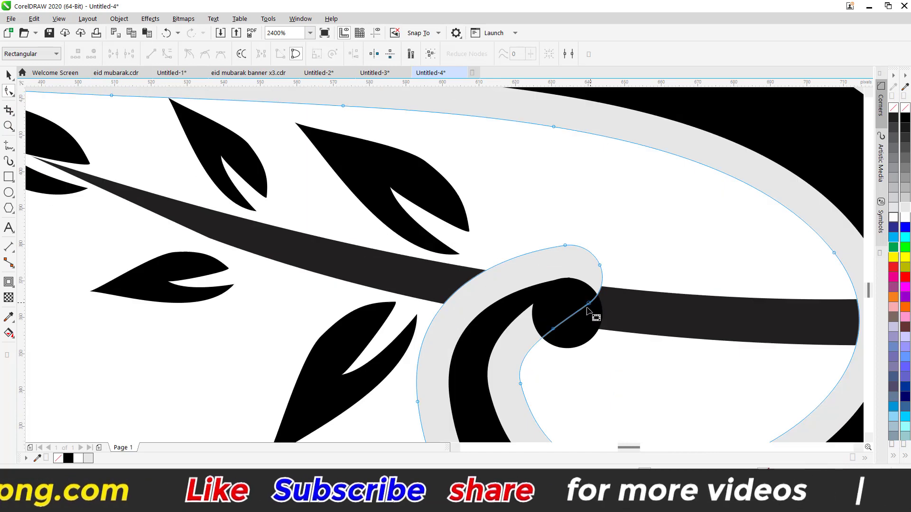
drag(593, 306, 617, 333)
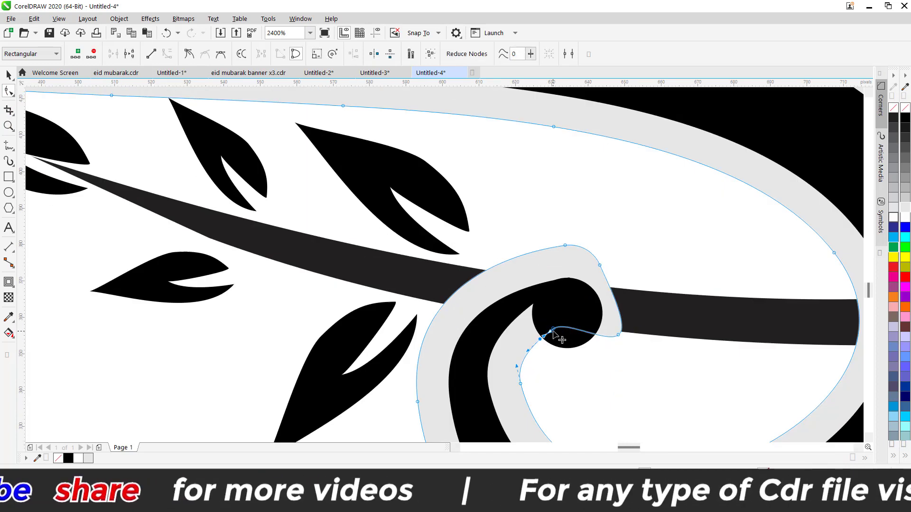
drag(554, 329, 563, 369)
drag(540, 338, 589, 371)
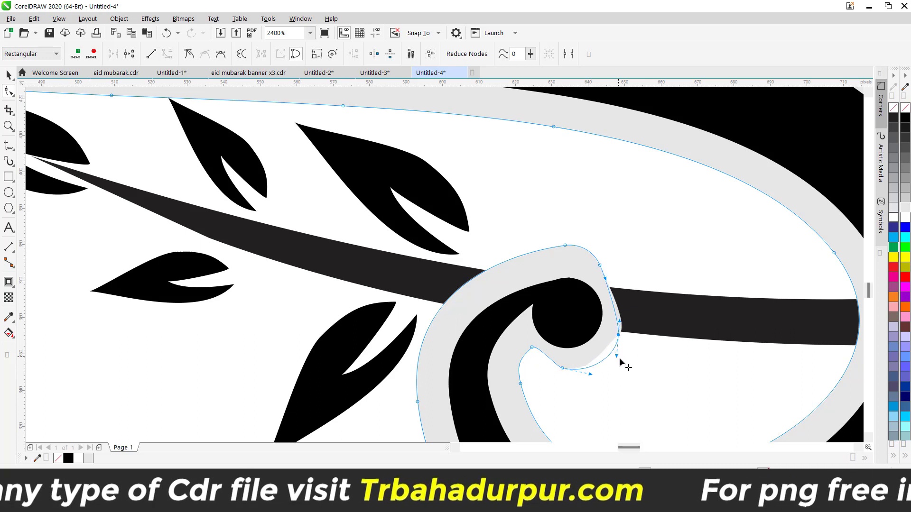
Move the contour's two outer nodes to leave an even, rounded margin around the lower curl's tip.
drag(618, 335, 627, 329)
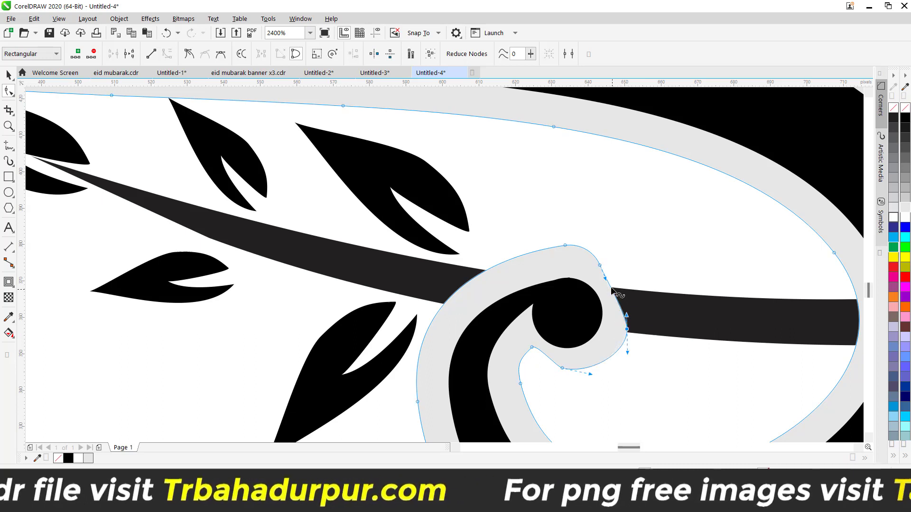
click(600, 266)
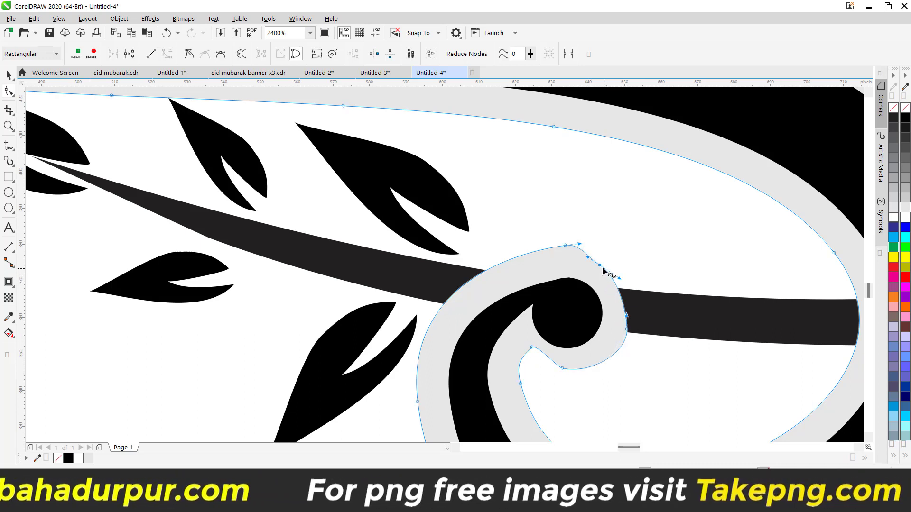
drag(600, 267, 604, 261)
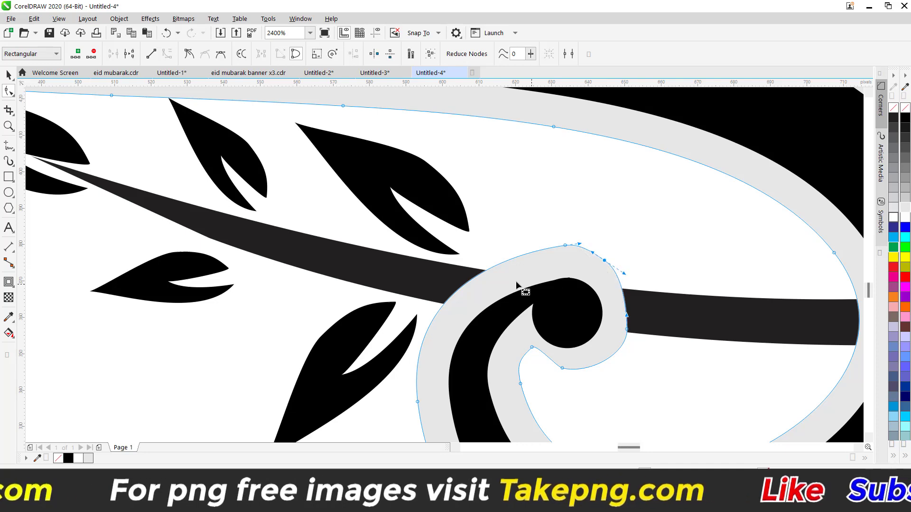
scroll(517, 284, down, 3)
key(space)
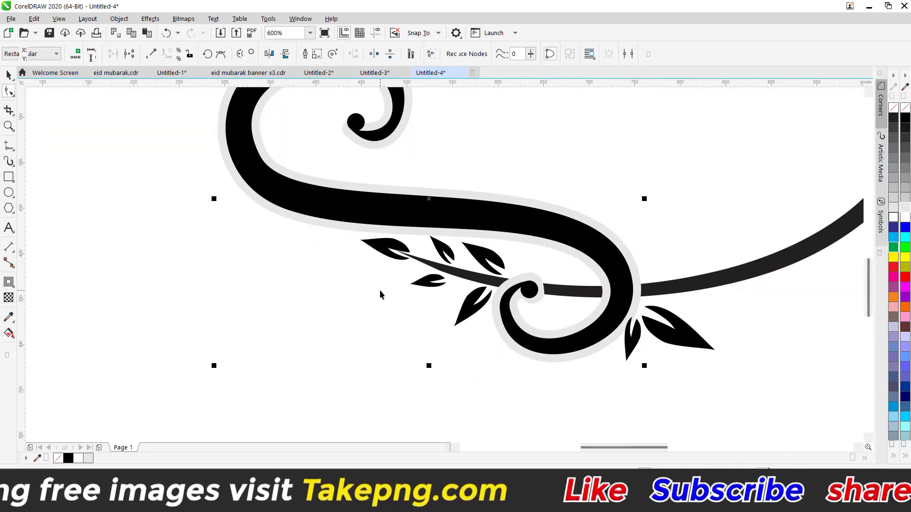
scroll(380, 289, down, 1)
click(463, 359)
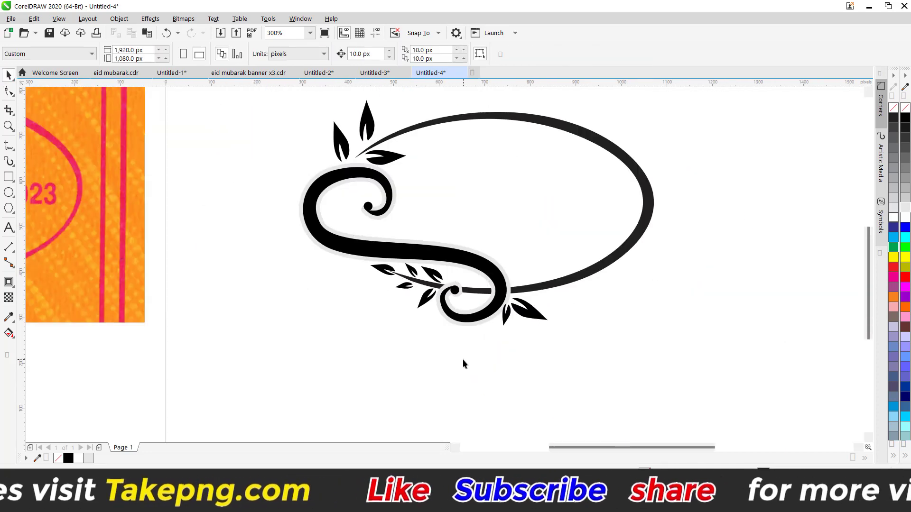
Try filling the scroll's contour shape with white.
click(387, 215)
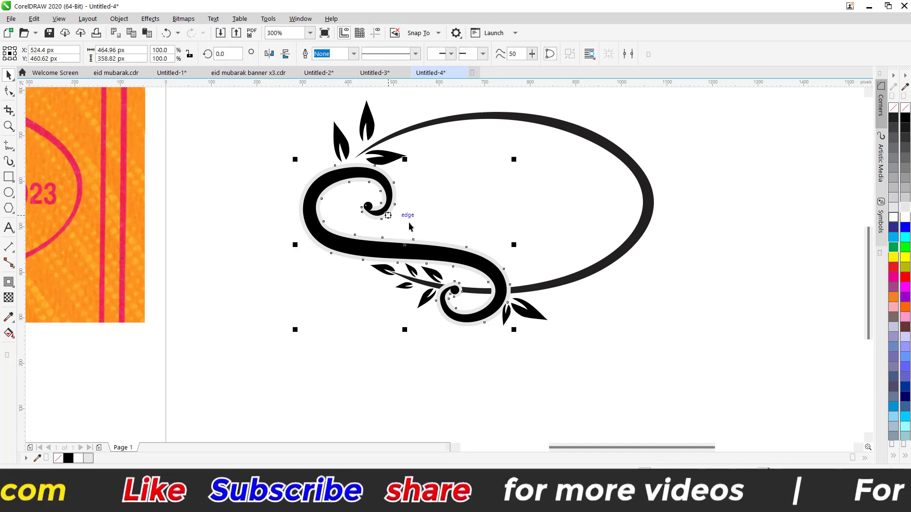
click(807, 306)
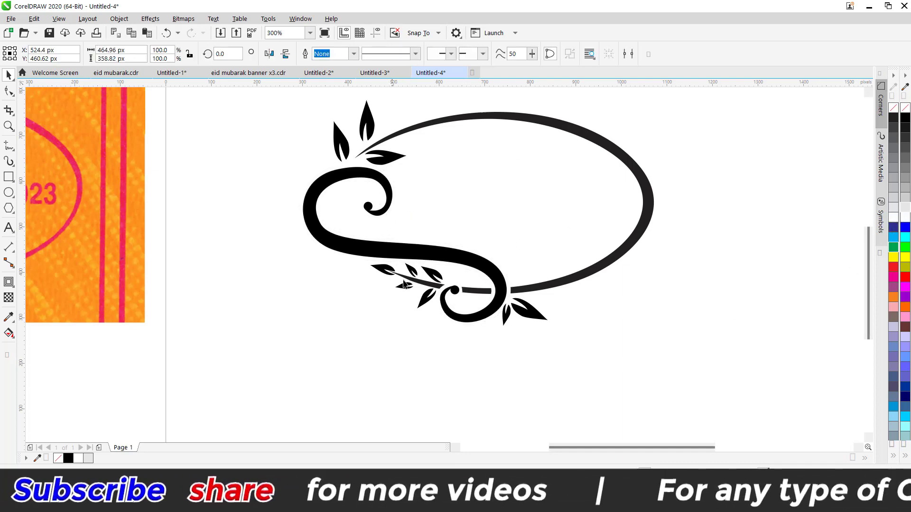
click(489, 287)
click(556, 286)
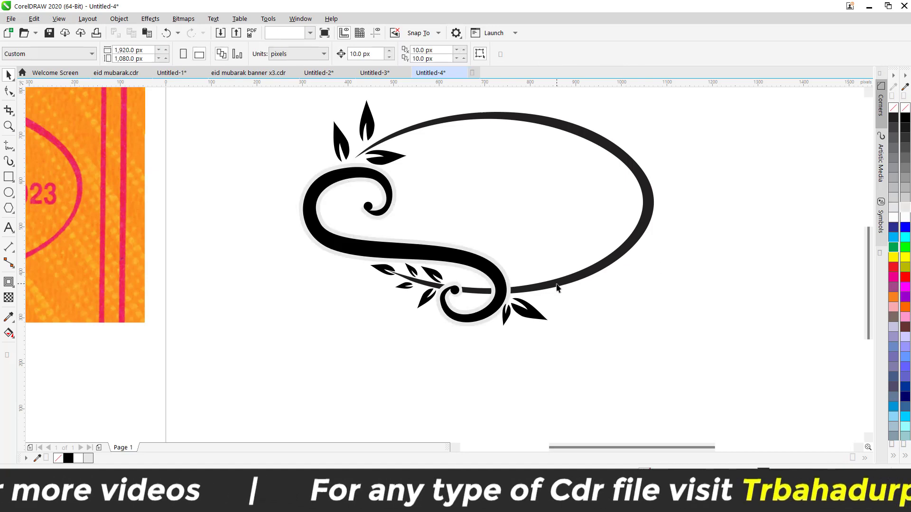
Try to break the oval's artistic media group apart.
click(557, 287)
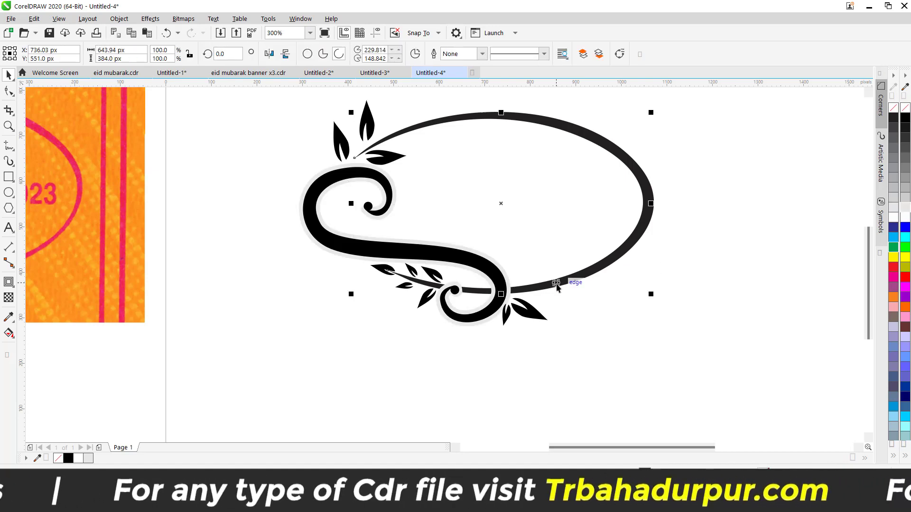
right_click(557, 285)
click(707, 242)
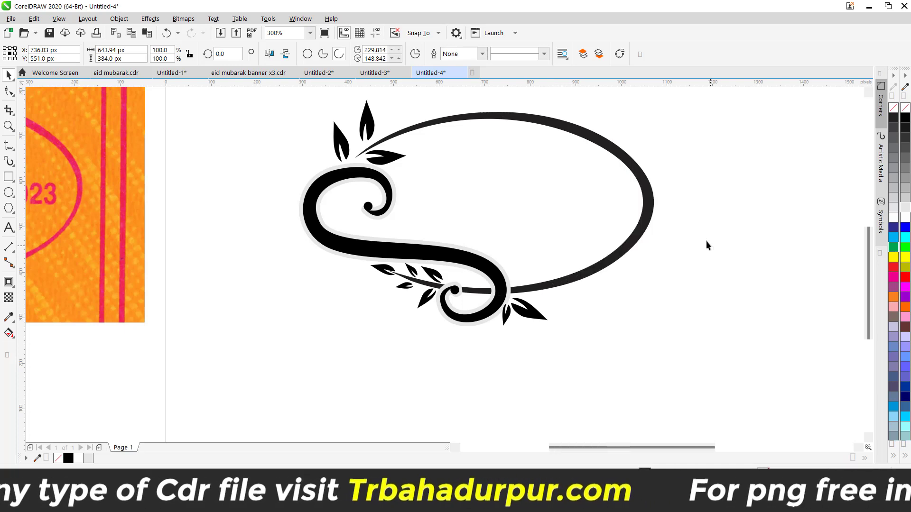
right_click(653, 190)
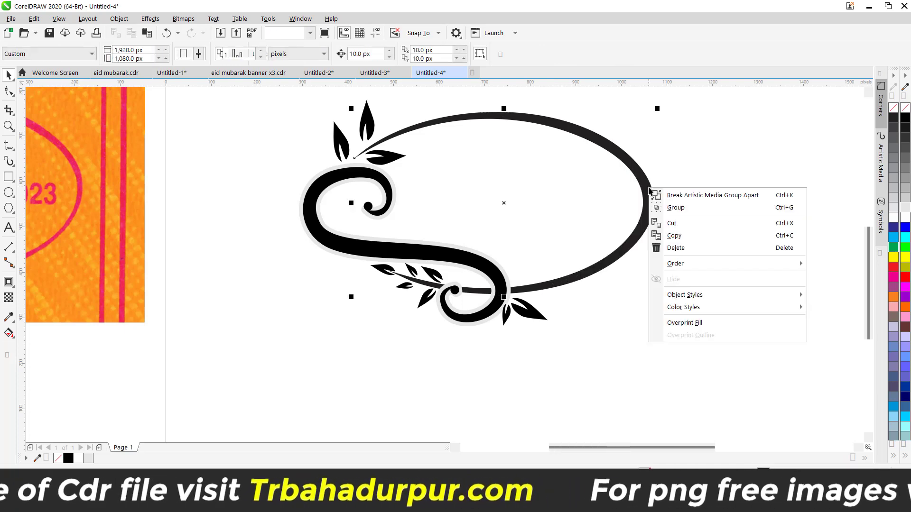
click(715, 200)
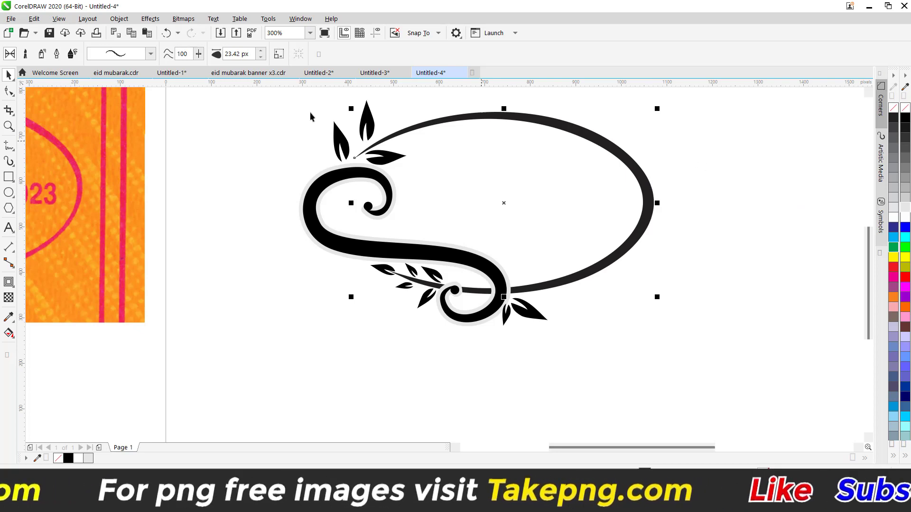
Switch to Wireframe view to tell the oval's brush outline from its centre path.
click(59, 19)
click(78, 33)
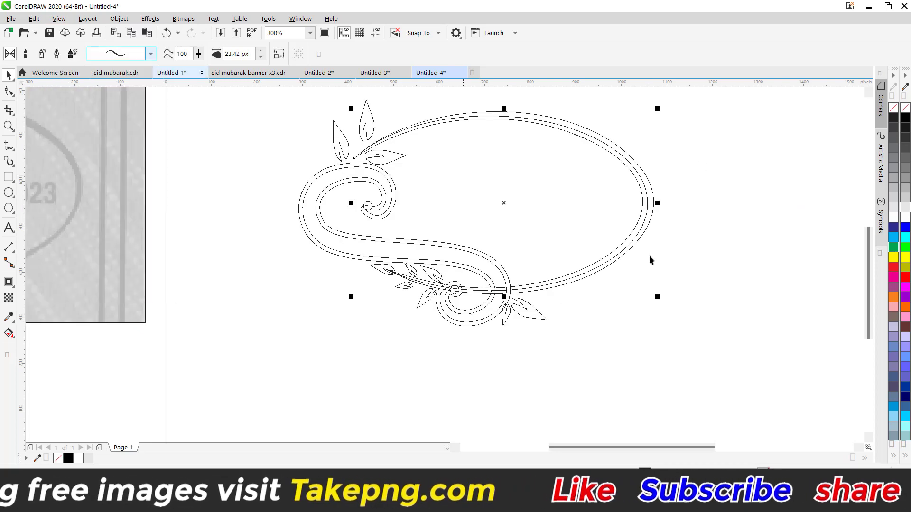
click(649, 255)
scroll(636, 174, up, 2)
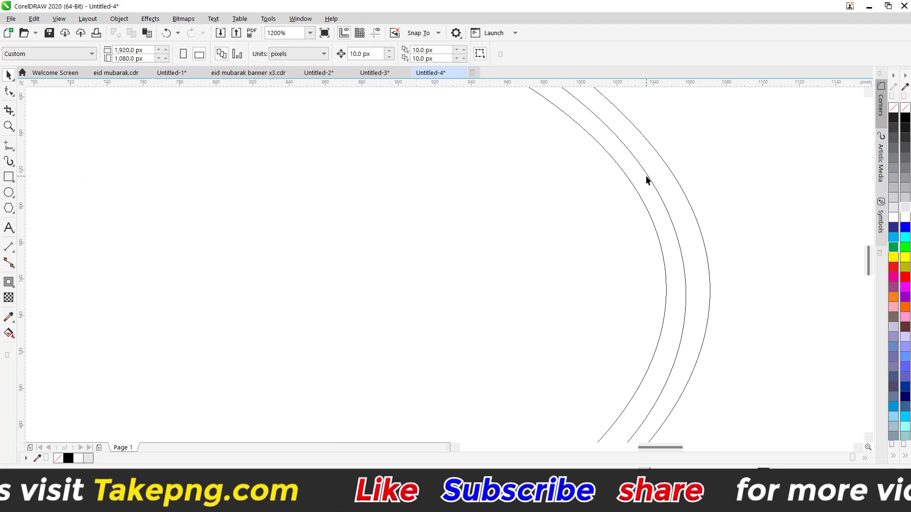
right_click(646, 177)
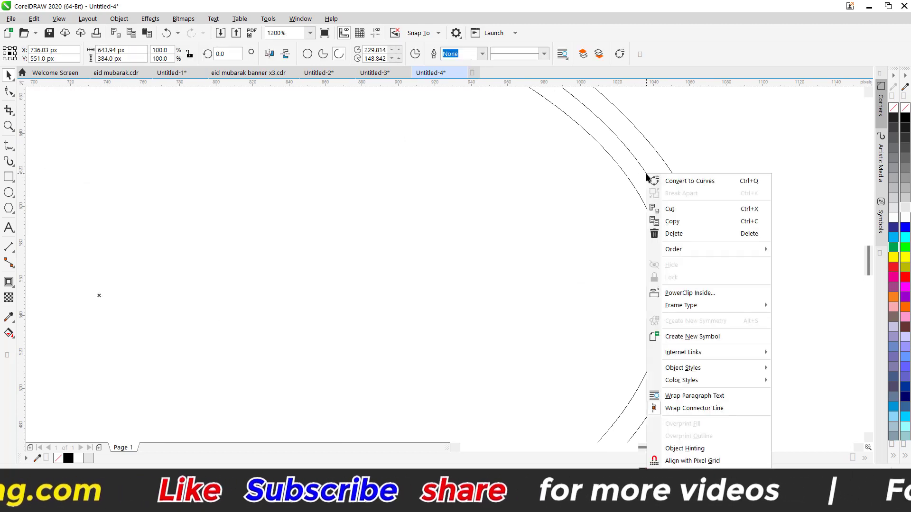
key(Escape)
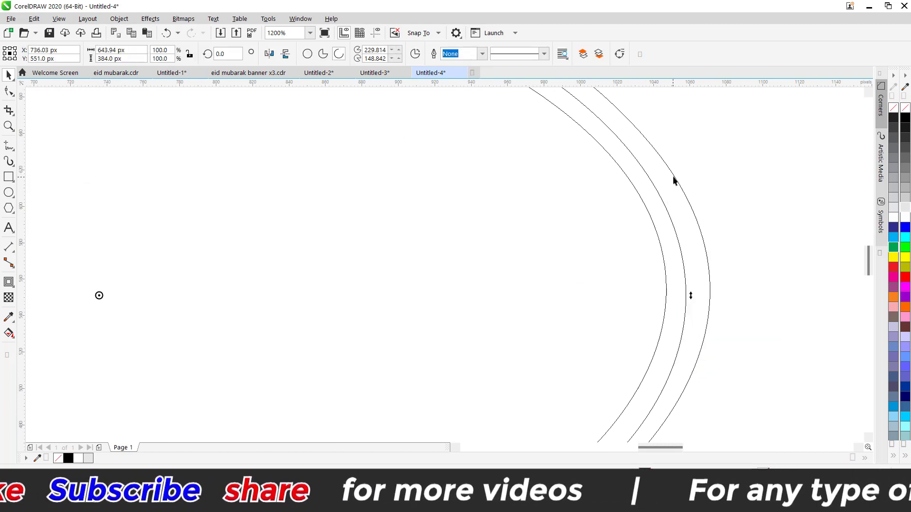
Break the oval's artistic media group apart and delete its separated centre path.
right_click(672, 180)
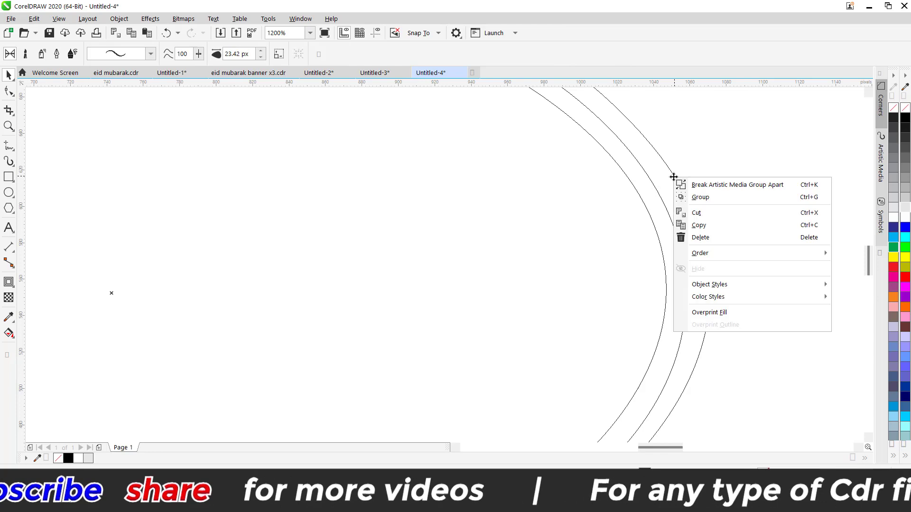
click(738, 189)
scroll(660, 201, down, 2)
key(Escape)
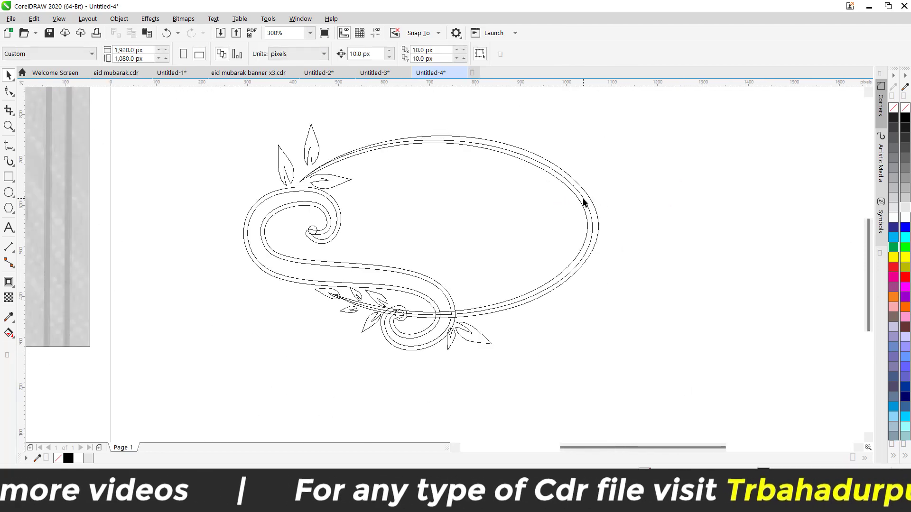
drag(584, 202, 641, 200)
key(Delete)
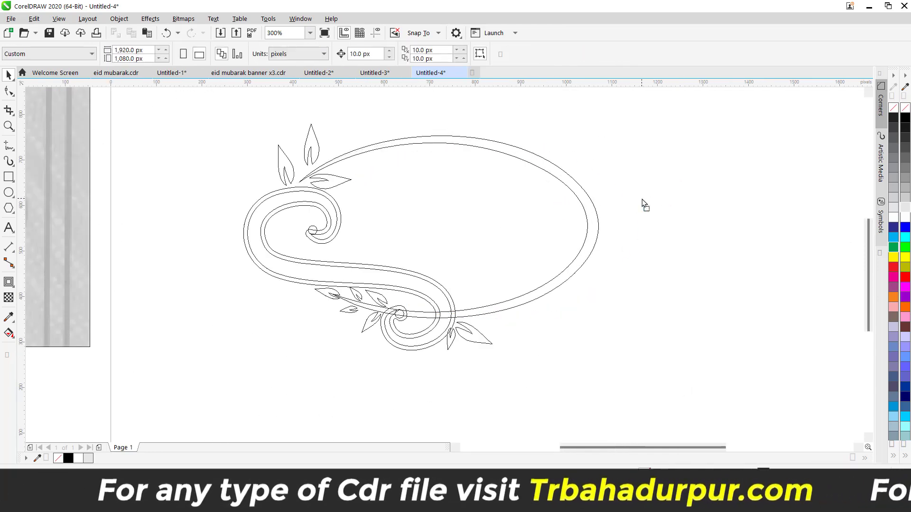
Return to Enhanced view and trim the oval with the scroll's contour shape.
click(59, 18)
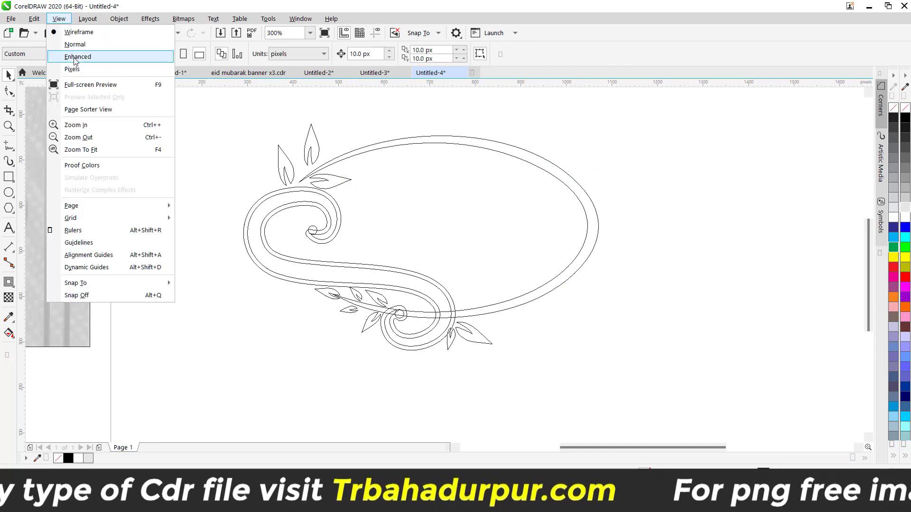
click(71, 56)
scroll(325, 198, up, 2)
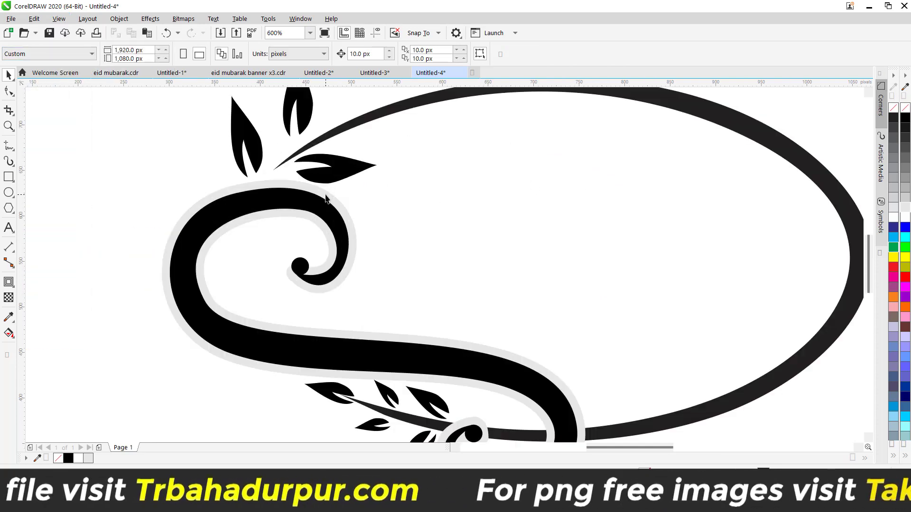
click(331, 199)
scroll(331, 198, down, 2)
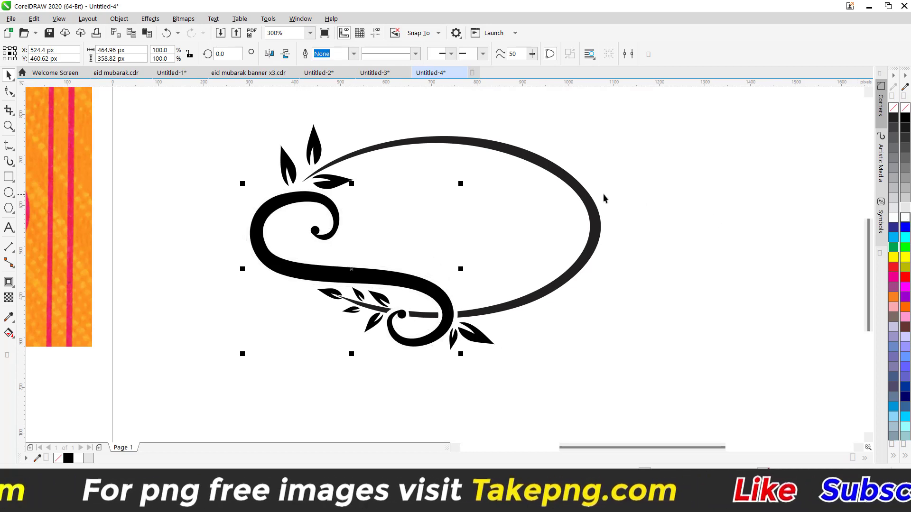
shift+click(576, 191)
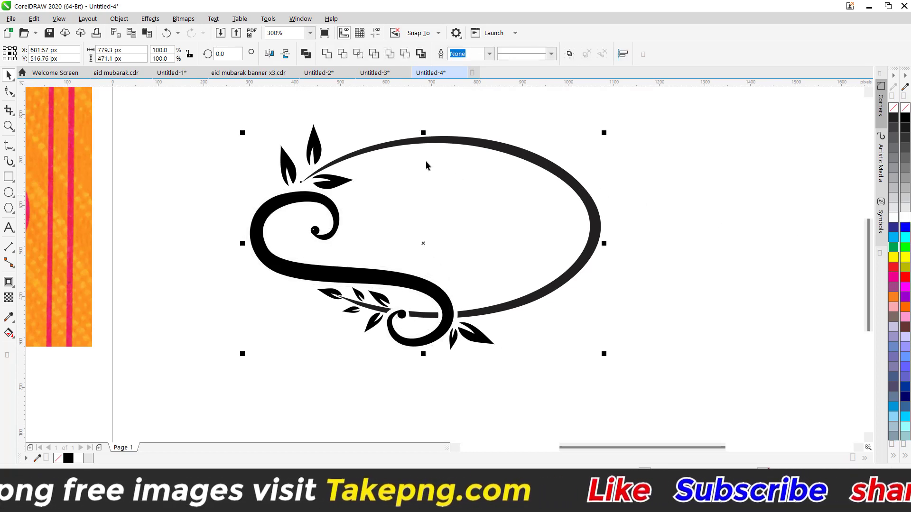
click(342, 53)
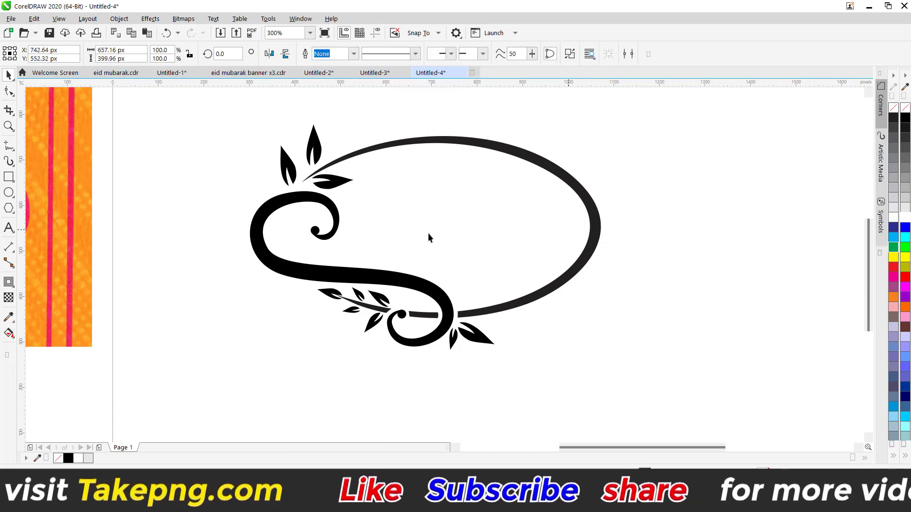
Move the contour shape off the artwork and delete it.
drag(327, 209, 660, 242)
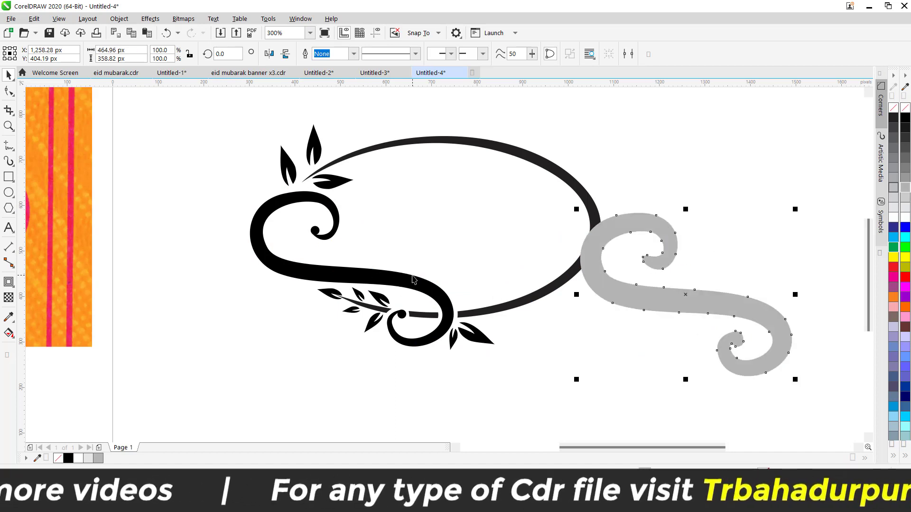
key(Delete)
scroll(479, 336, up, 3)
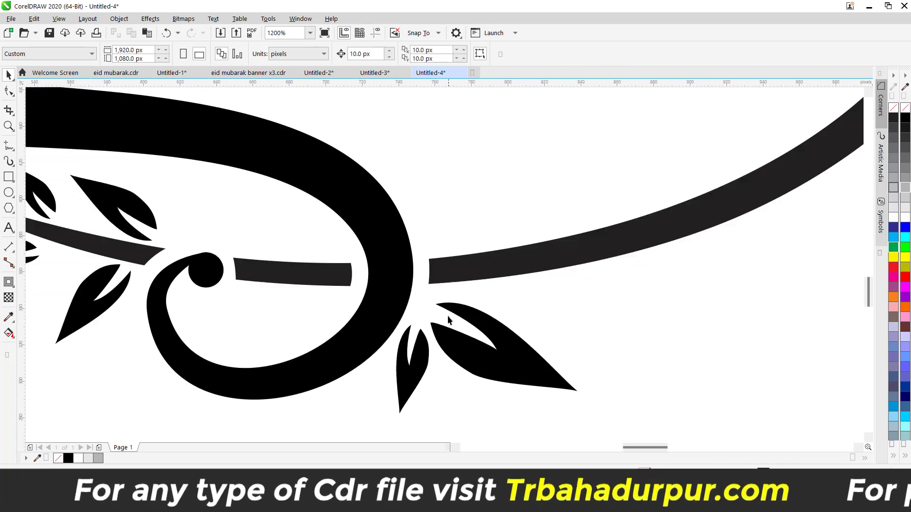
scroll(416, 297, down, 1)
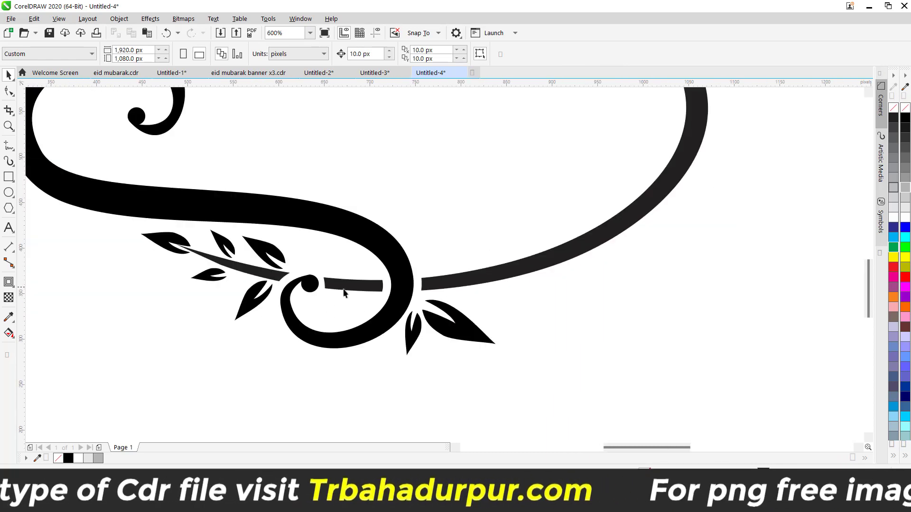
scroll(357, 294, down, 1)
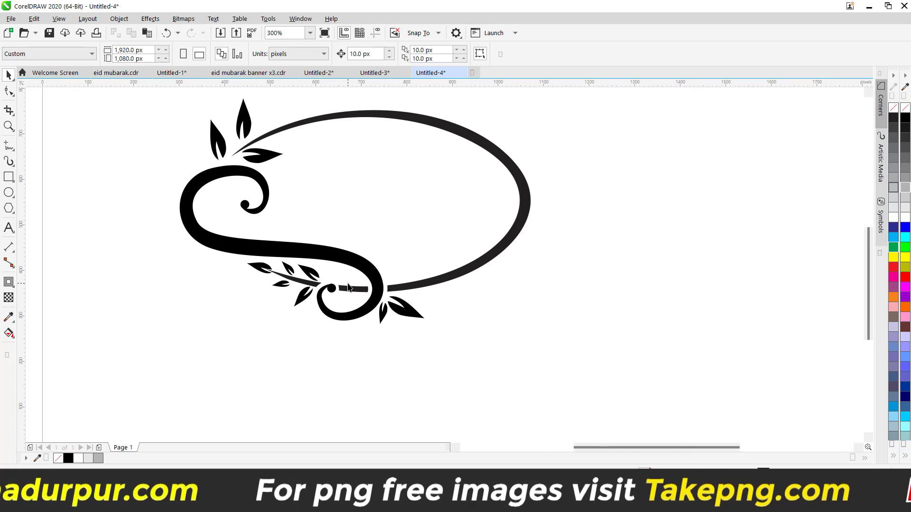
scroll(354, 285, down, 1)
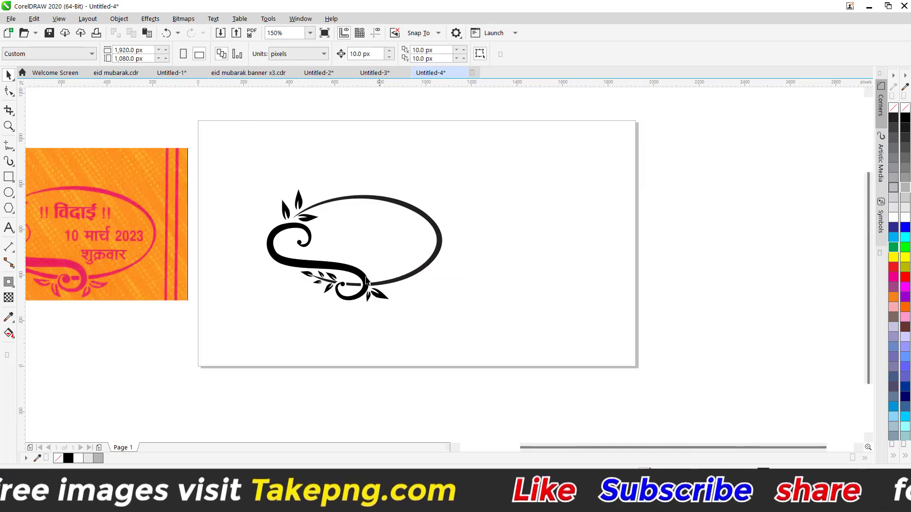
Fill the trimmed oval with black to match the scroll and leaves.
scroll(334, 271, up, 1)
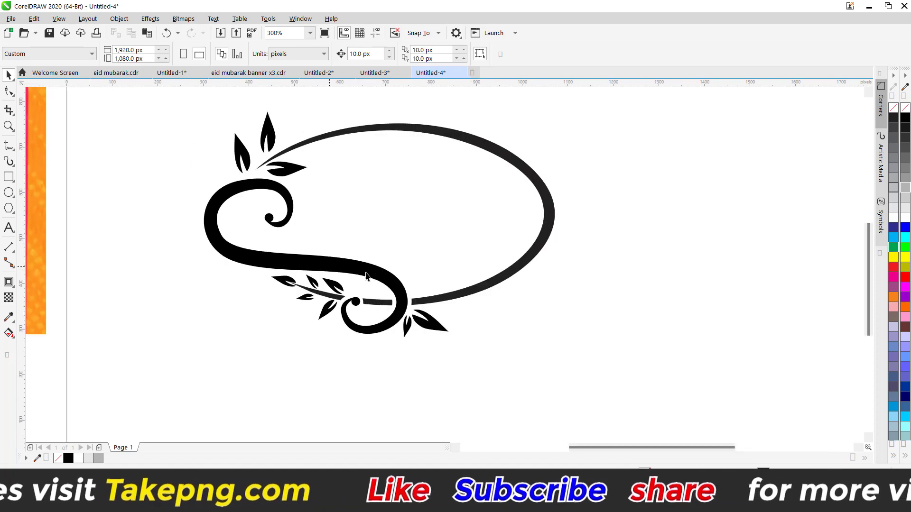
click(440, 297)
click(905, 117)
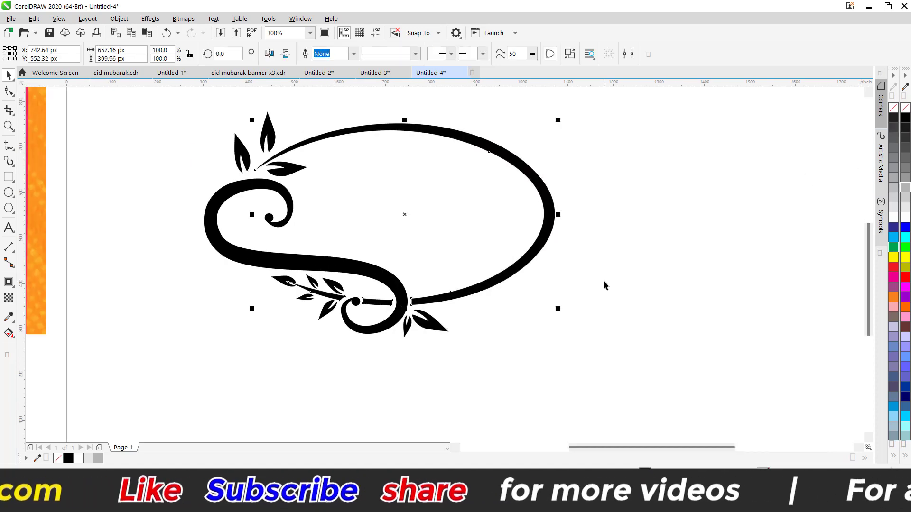
Draw a thin freehand curve around the scroll's outer side with a small separate curl below it, following the reference.
scroll(603, 281, down, 1)
click(404, 269)
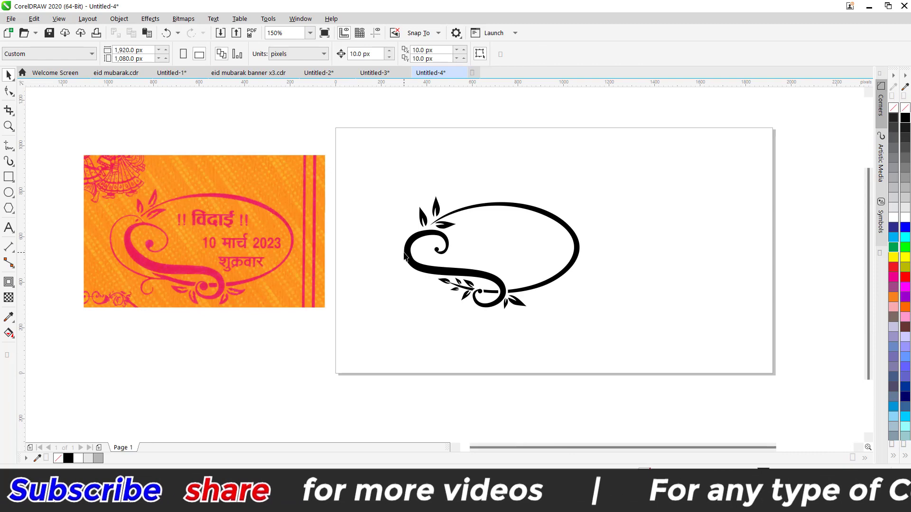
scroll(103, 254, up, 1)
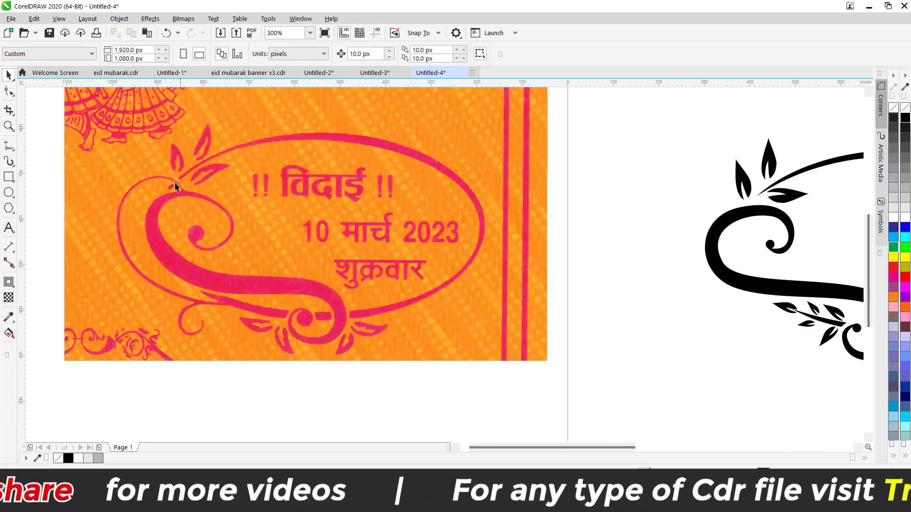
scroll(189, 264, down, 1)
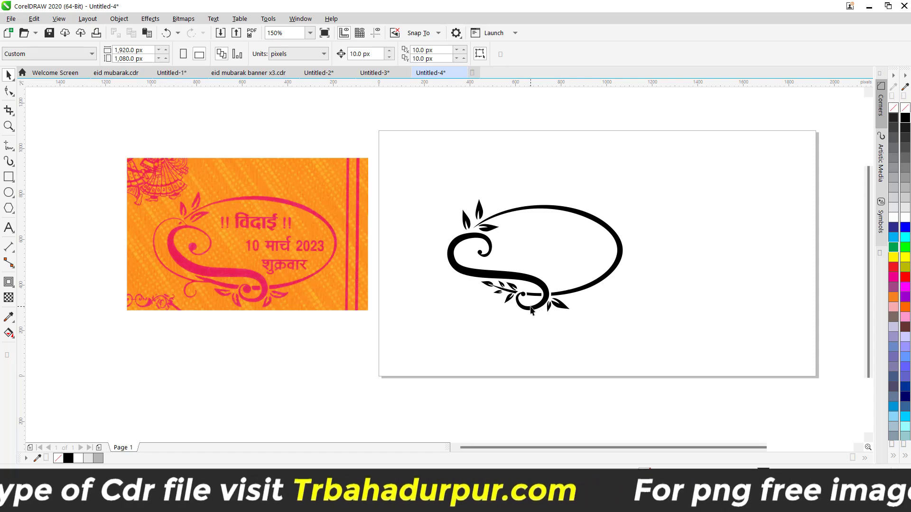
key(F5)
mouse_move(463, 231)
mouse_down()
mouse_move(447, 275)
mouse_move(479, 296)
mouse_move(507, 292)
mouse_move(475, 306)
mouse_up()
scroll(476, 308, up, 1)
scroll(476, 308, up, 1)
scroll(469, 313, down, 1)
Adjust the nodes of the small curl below the scroll with the Shape tool.
key(F10)
scroll(448, 322, up, 1)
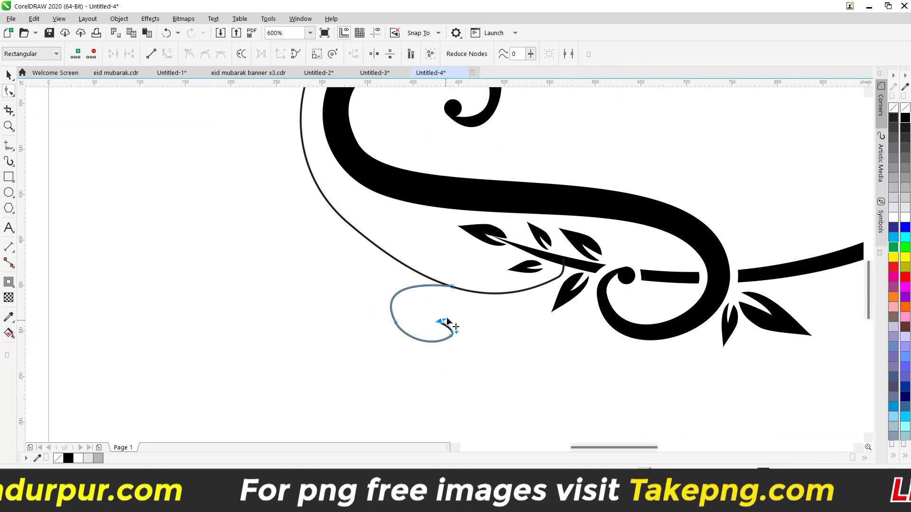
scroll(448, 323, down, 2)
scroll(491, 319, up, 3)
scroll(460, 320, down, 1)
scroll(413, 315, down, 2)
key(space)
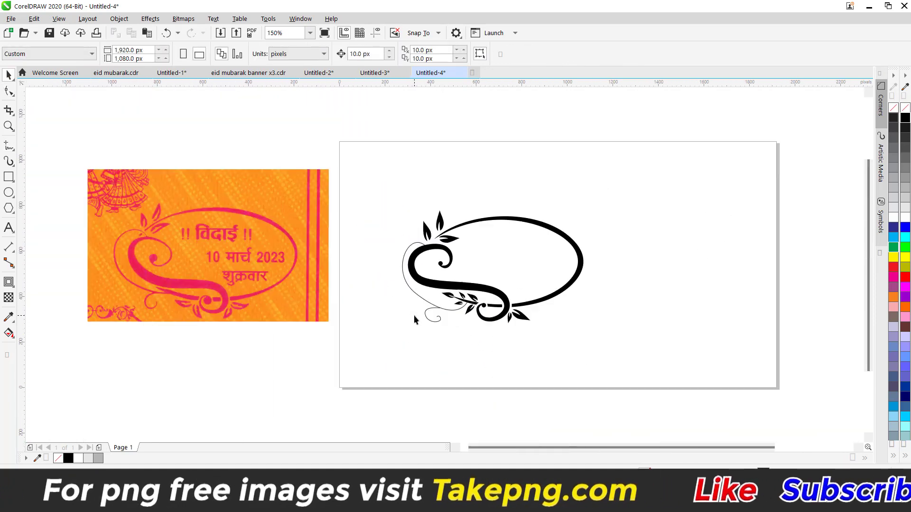
Increase the outline width of the thin outer curve and its small curl.
click(413, 315)
click(334, 54)
click(334, 64)
click(422, 332)
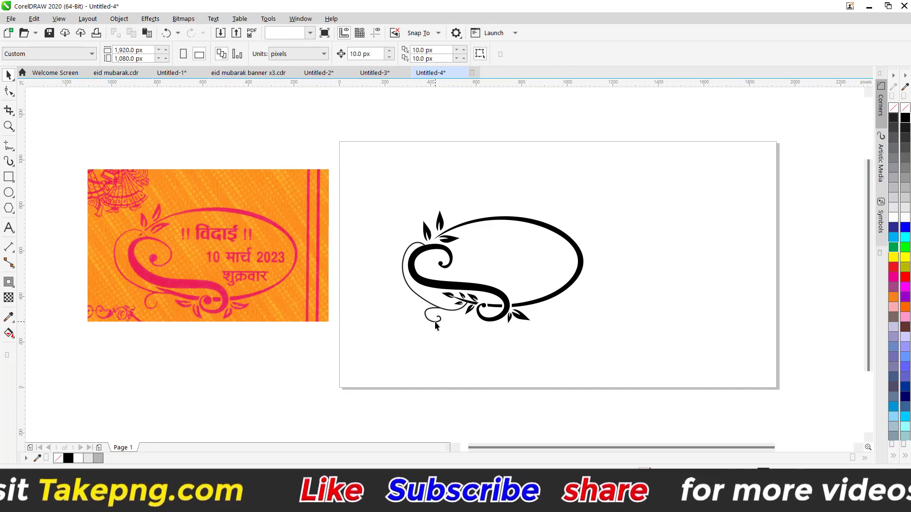
Delete the small curl and the thin curve around the scroll.
click(436, 325)
key(Delete)
click(437, 307)
key(Delete)
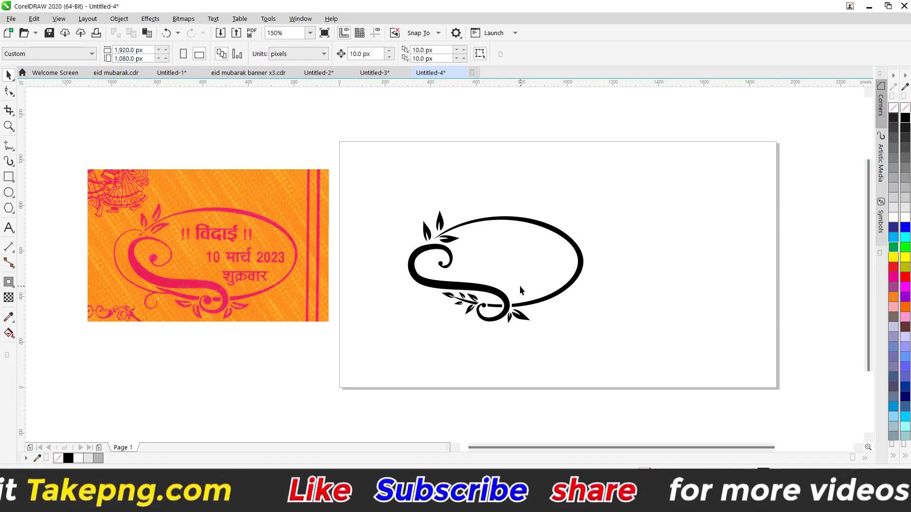
Draw a rectangle about 1075 by 780 px around the ornament, fill it with Red, and send it behind the artwork.
click(6, 176)
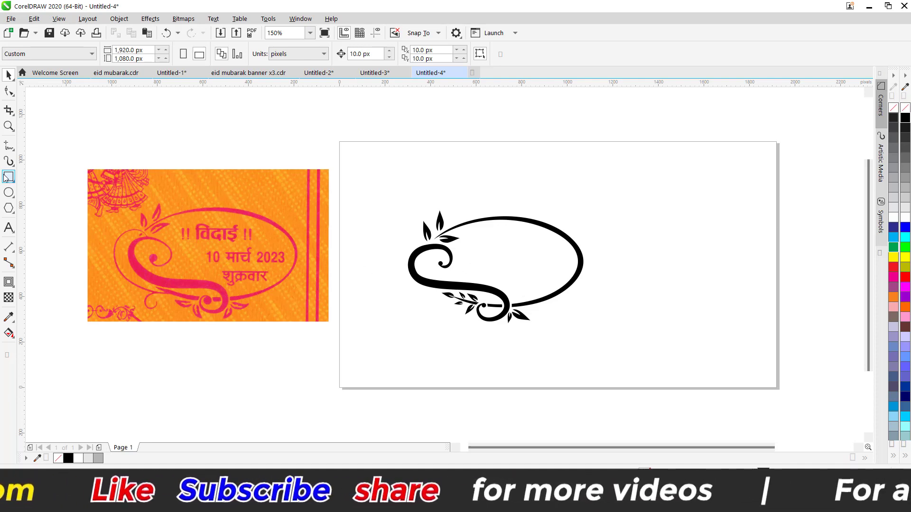
drag(368, 176, 614, 354)
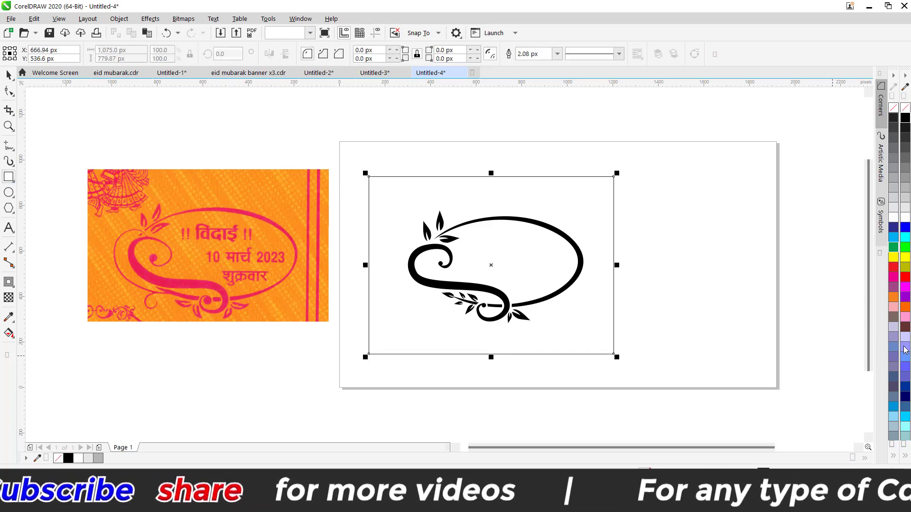
click(904, 278)
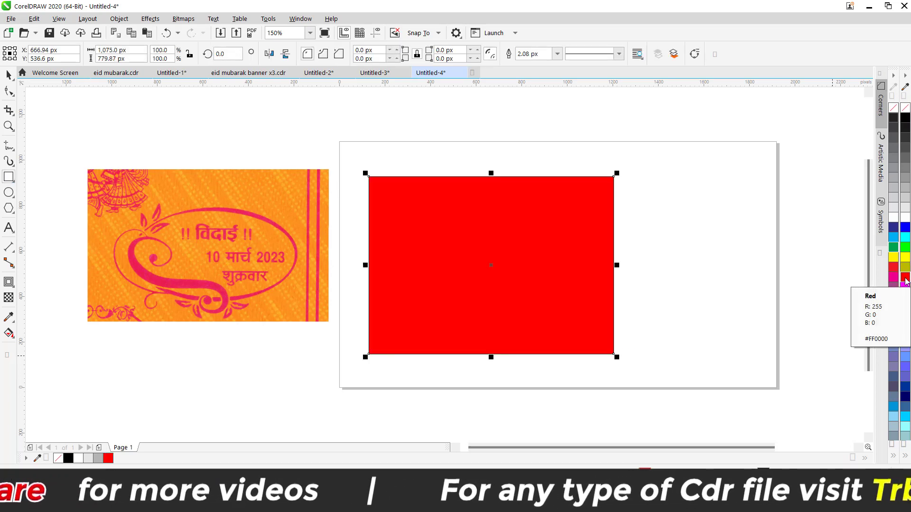
key(shift+Page_Down)
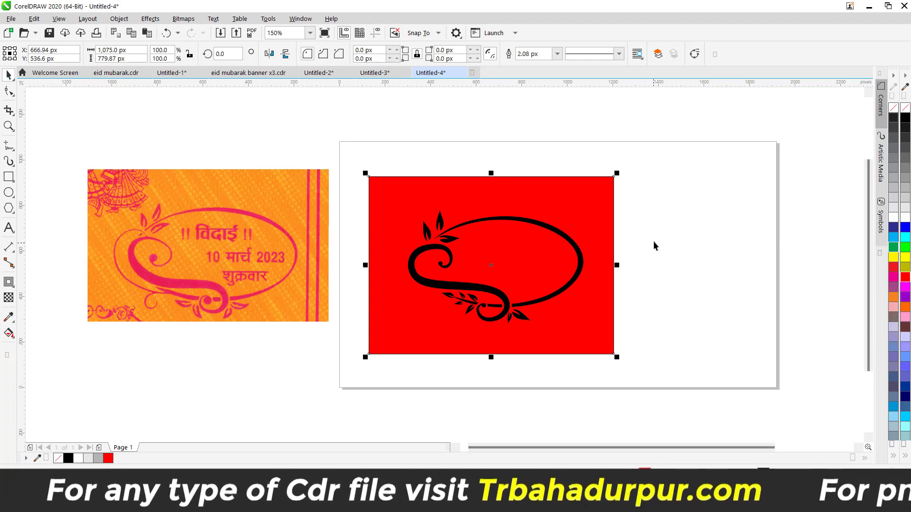
Place a copy of the whole ornament beside the red rectangle and fill the copy with Red.
click(642, 218)
drag(648, 187, 373, 340)
drag(495, 268, 744, 267)
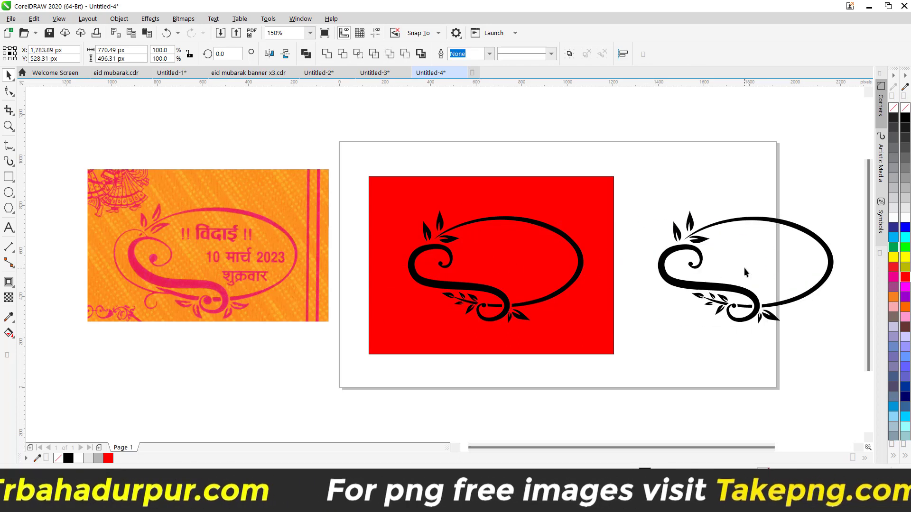
click(906, 277)
scroll(745, 267, down, 2)
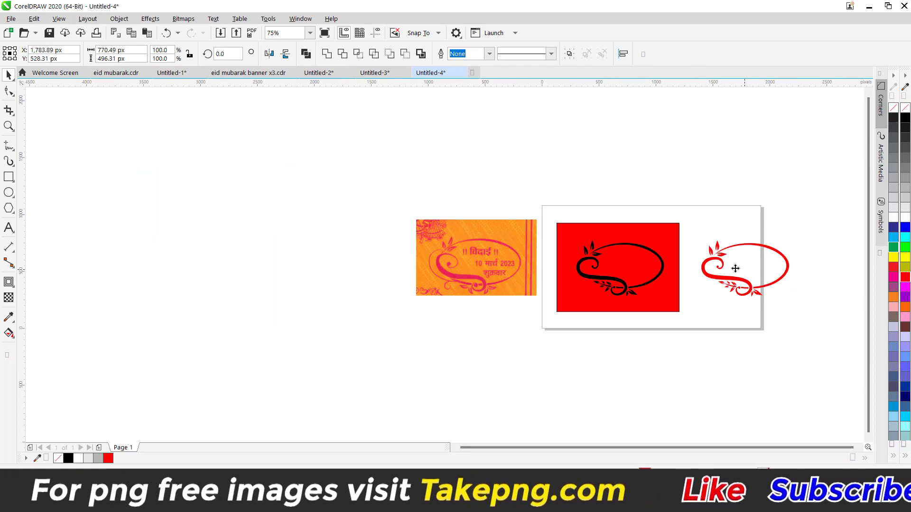
drag(731, 265, 716, 260)
scroll(717, 260, up, 2)
Try purple, yellow, green and blue fills on the copied ornament, finishing with dark brown.
click(905, 297)
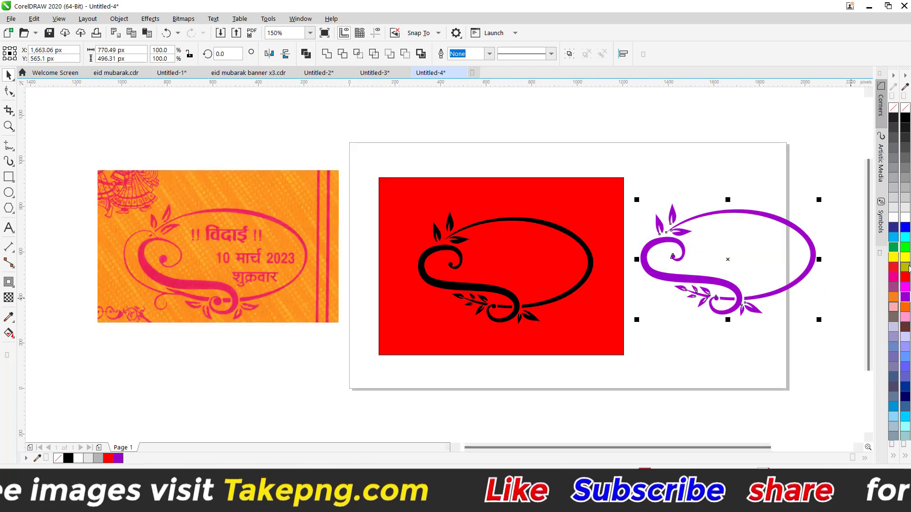
click(905, 257)
click(904, 248)
click(905, 227)
click(894, 227)
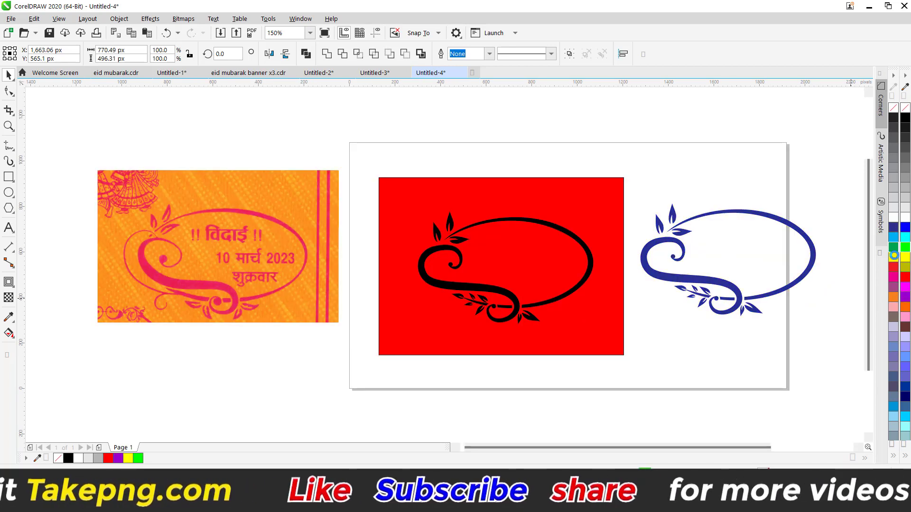
click(893, 257)
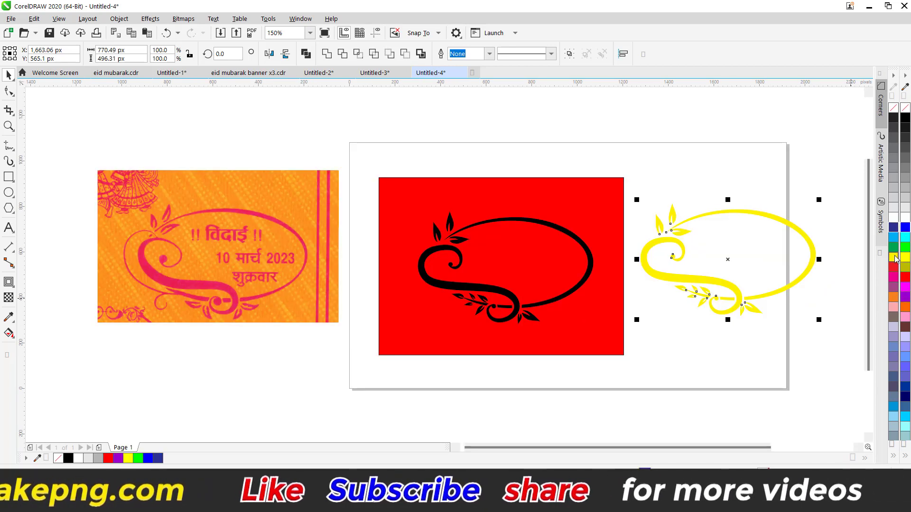
click(905, 327)
click(701, 348)
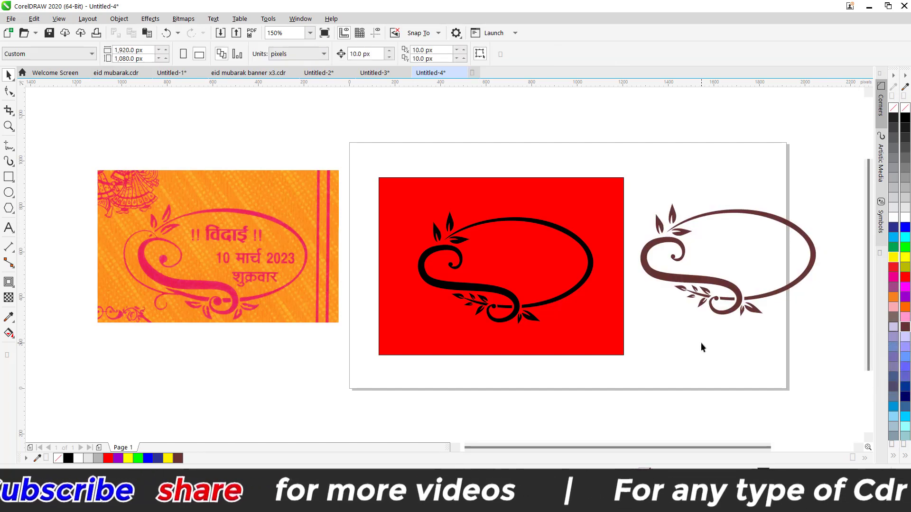